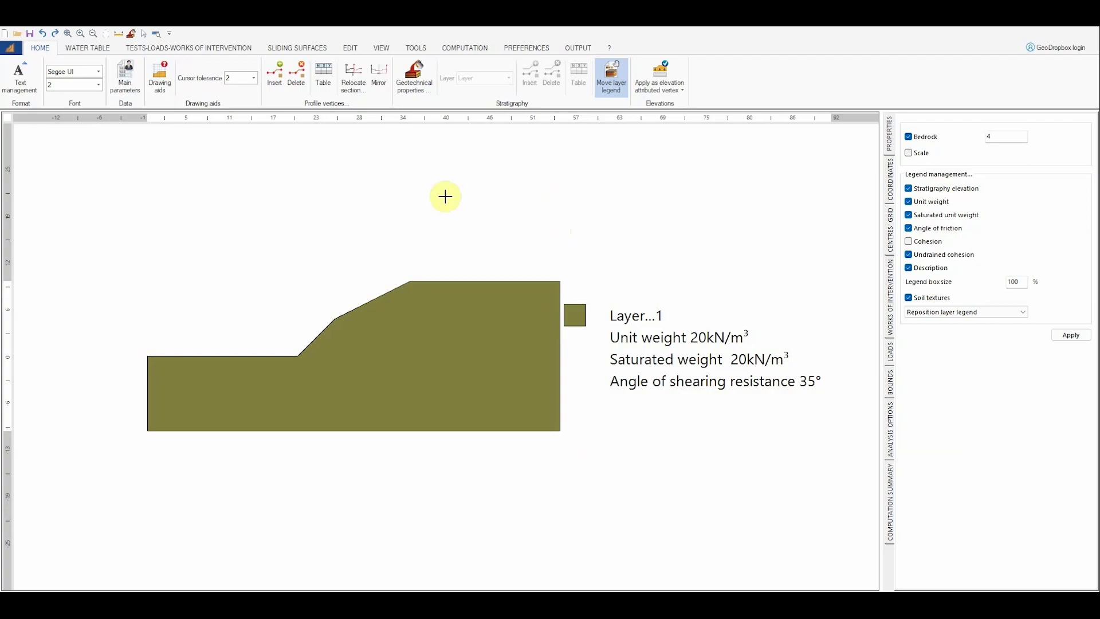
Define a reinforced earth work in SLOPE-M.R.E. with polymer typology, the EC7-BS 8006 Ultimate Limit State standard and the Verify computation type.
{"action": "left_click", "coordinate": [217, 49]}
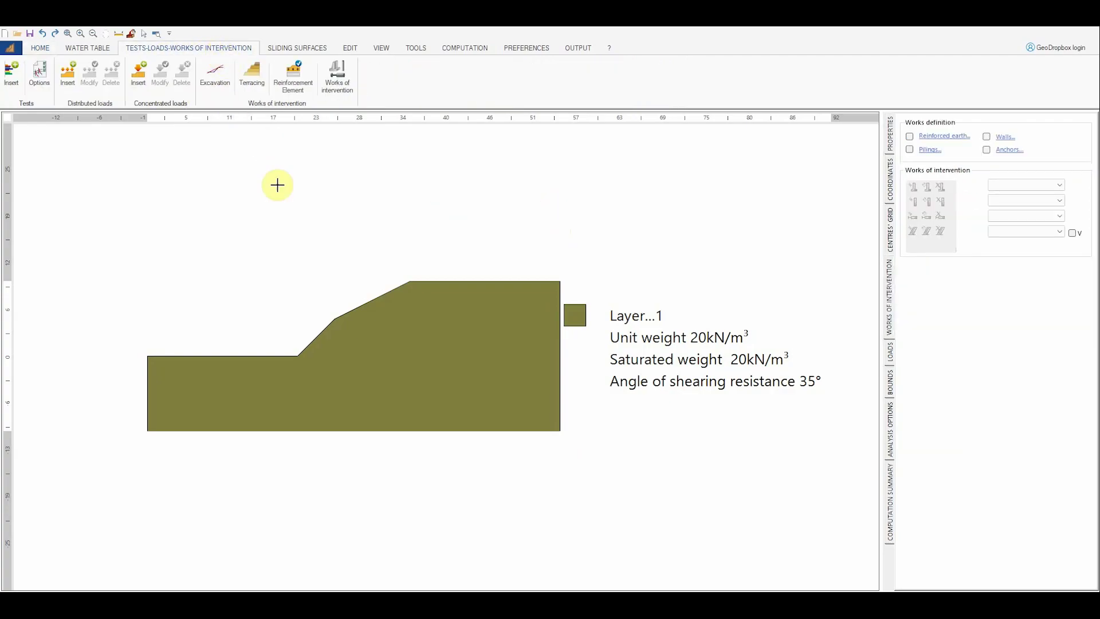
{"action": "left_click", "coordinate": [949, 141]}
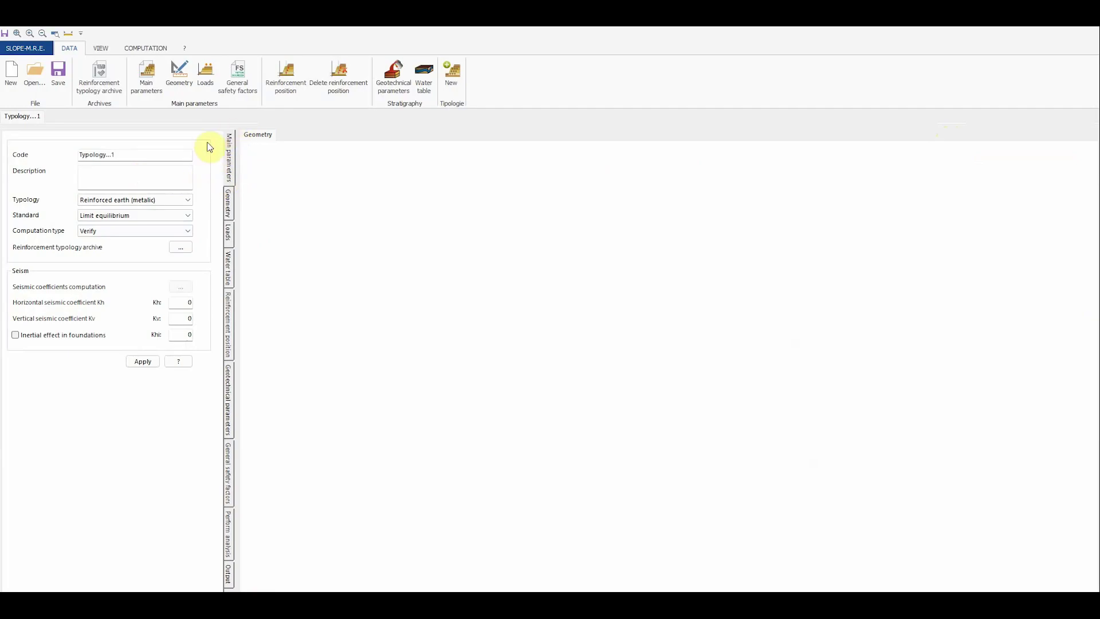
{"action": "left_click", "coordinate": [184, 201]}
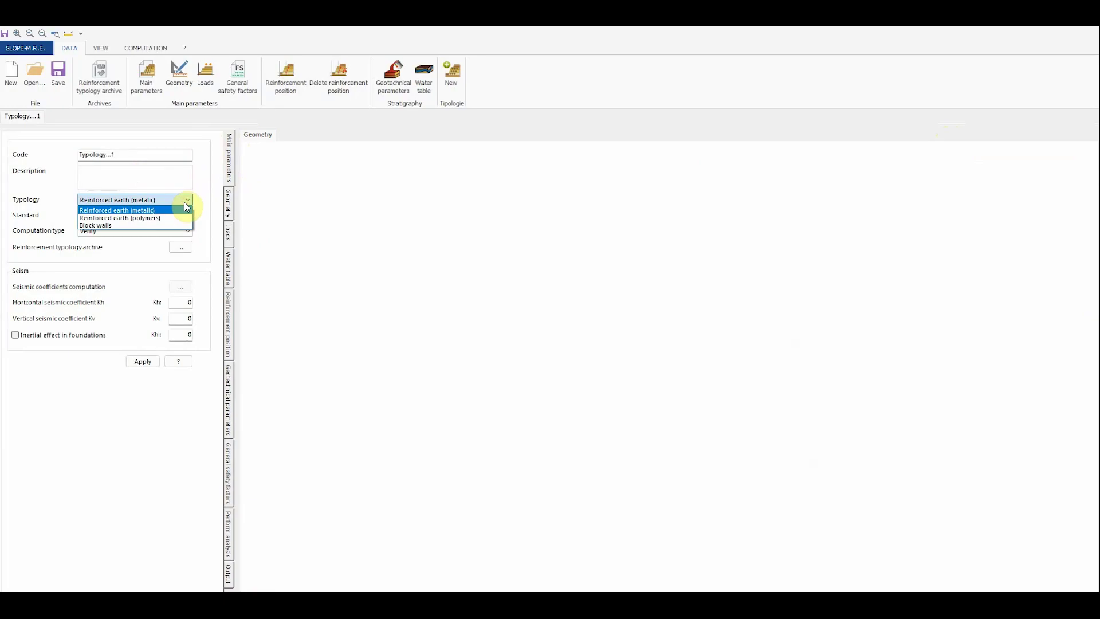
{"action": "left_click", "coordinate": [126, 218]}
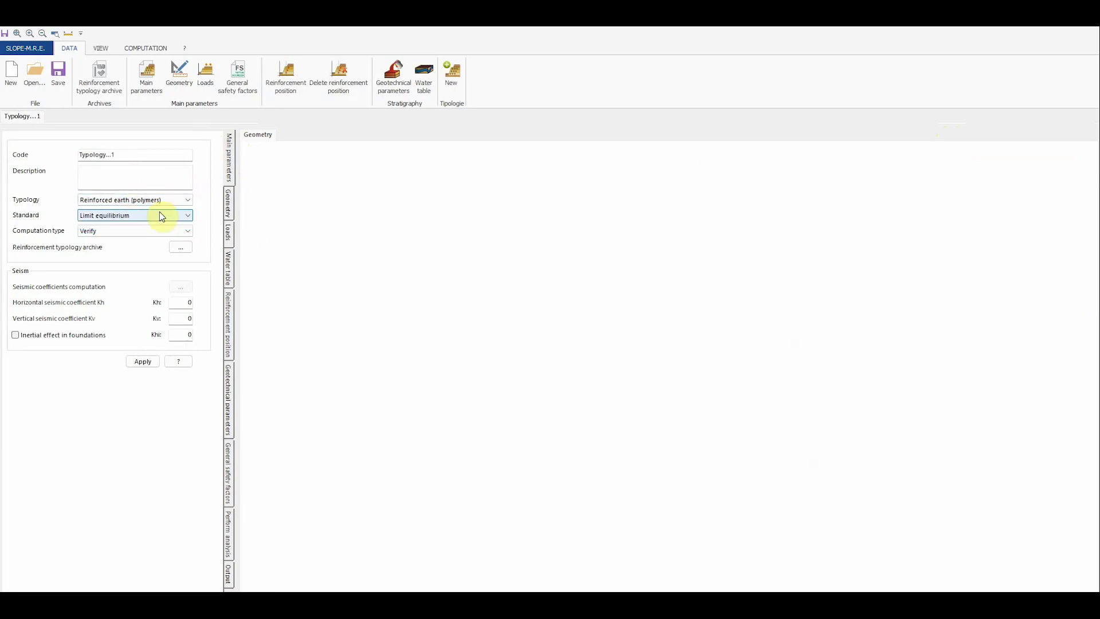
{"action": "left_click", "coordinate": [163, 217]}
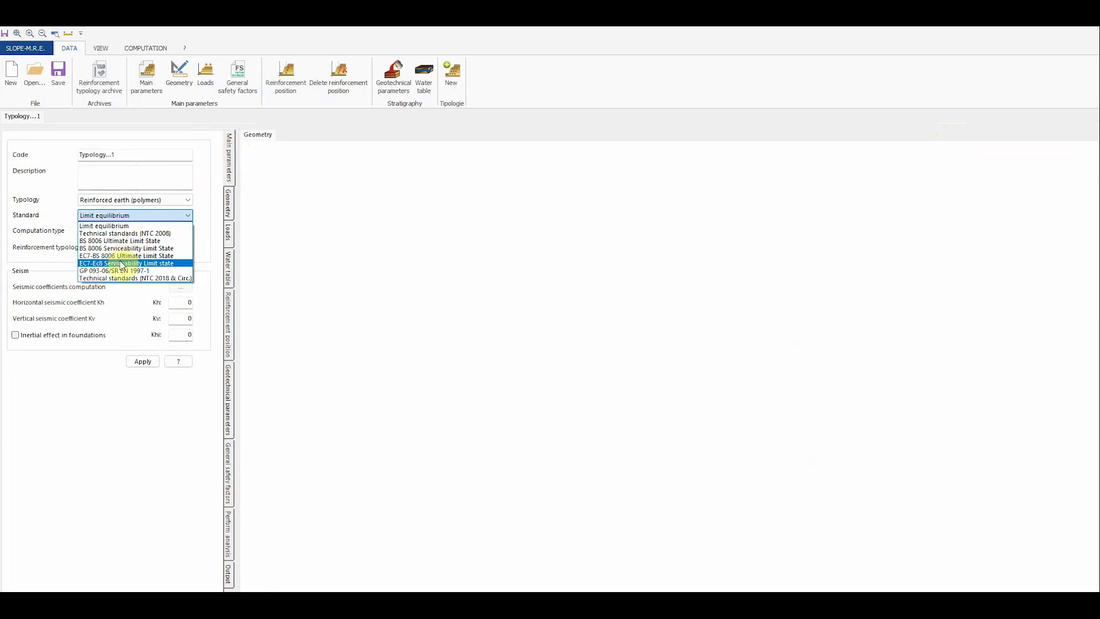
{"action": "left_click", "coordinate": [117, 256]}
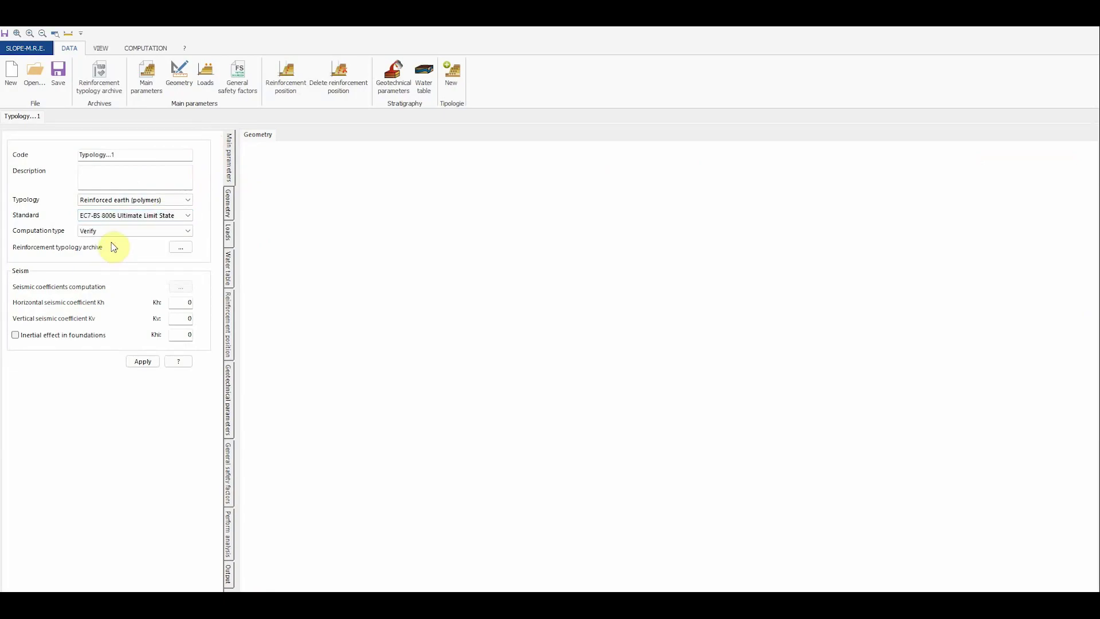
{"action": "left_click", "coordinate": [130, 235]}
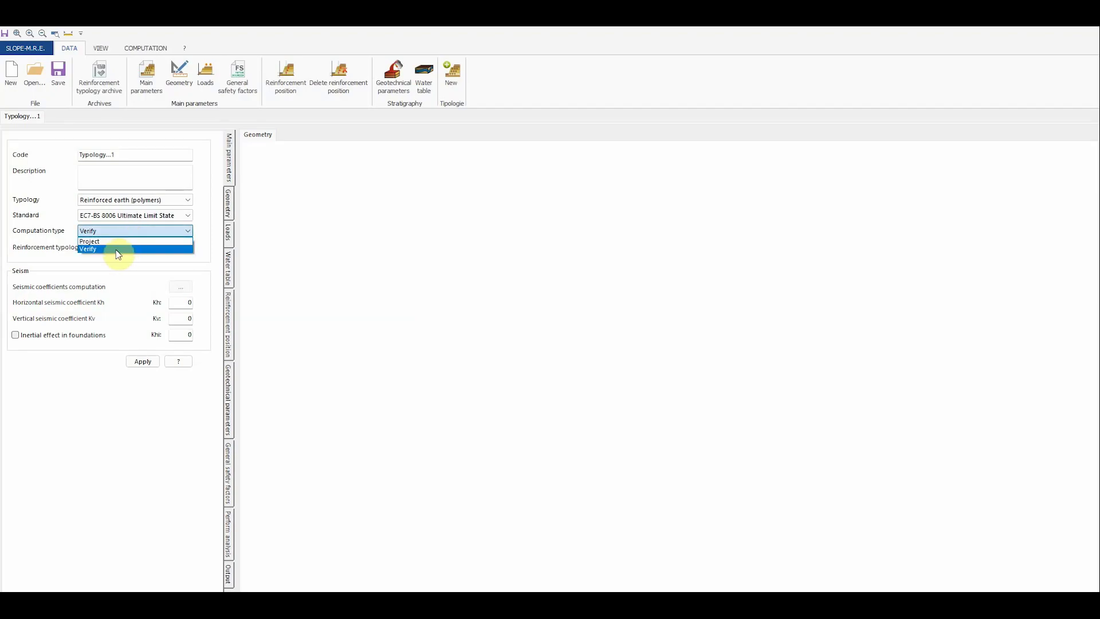
{"action": "left_click", "coordinate": [115, 252]}
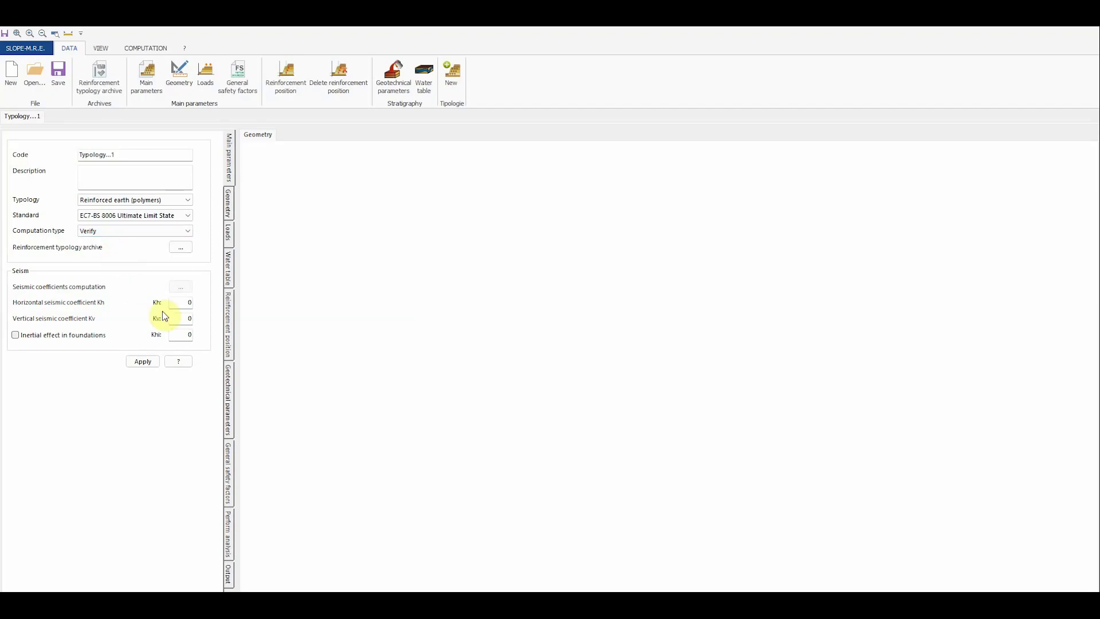
Set the horizontal seismic coefficient Kh to 0.10 and the vertical coefficient Kv to 0.05, and apply the main parameters.
{"action": "double_click", "coordinate": [178, 302]}
{"action": "type", "text": "0.10"}
{"action": "double_click", "coordinate": [189, 318]}
{"action": "type", "text": "0.05"}
{"action": "left_click", "coordinate": [150, 362]}
Number the vertices 1 to 4 in the reinforced earth's geometry table.
{"action": "left_click", "coordinate": [231, 204]}
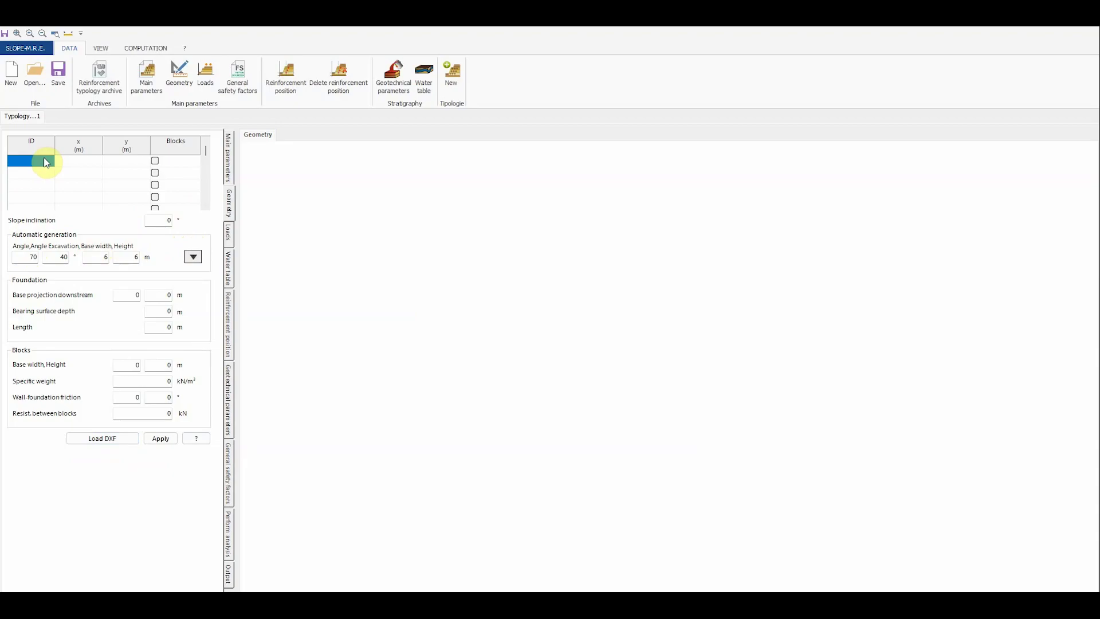
{"action": "type", "text": "1"}
{"action": "key", "text": "Return"}
{"action": "type", "text": "2"}
{"action": "key", "text": "Return"}
{"action": "type", "text": "3"}
{"action": "key", "text": "Tab"}
{"action": "key", "text": "Up"}
{"action": "key", "text": "Up"}
{"action": "key", "text": "Up"}
Enter the coordinates of vertex 1 as (0, 0) and vertex 2 as (2, 5) m.
{"action": "type", "text": "0"}
{"action": "key", "text": "Tab"}
{"action": "type", "text": "0"}
{"action": "key", "text": "Return"}
{"action": "key", "text": "Left"}
{"action": "type", "text": "2"}
{"action": "key", "text": "Tab"}
{"action": "type", "text": "5"}
{"action": "key", "text": "Return"}
Enter the coordinates of vertex 3 as (10, 5) and vertex 4 as (5, 0) m, and apply the geometry.
{"action": "key", "text": "Left"}
{"action": "type", "text": "10"}
{"action": "key", "text": "Tab"}
{"action": "type", "text": "5"}
{"action": "key", "text": "Return"}
{"action": "key", "text": "Left"}
{"action": "type", "text": "5"}
{"action": "key", "text": "Tab"}
{"action": "type", "text": "0"}
{"action": "key", "text": "Return"}
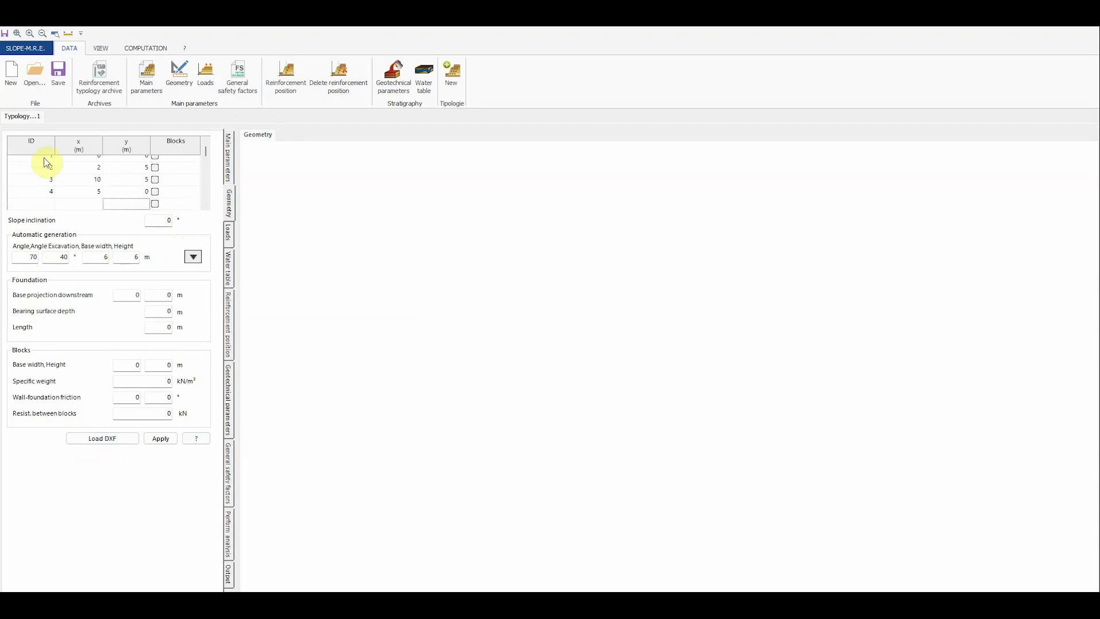
{"action": "left_click", "coordinate": [160, 439]}
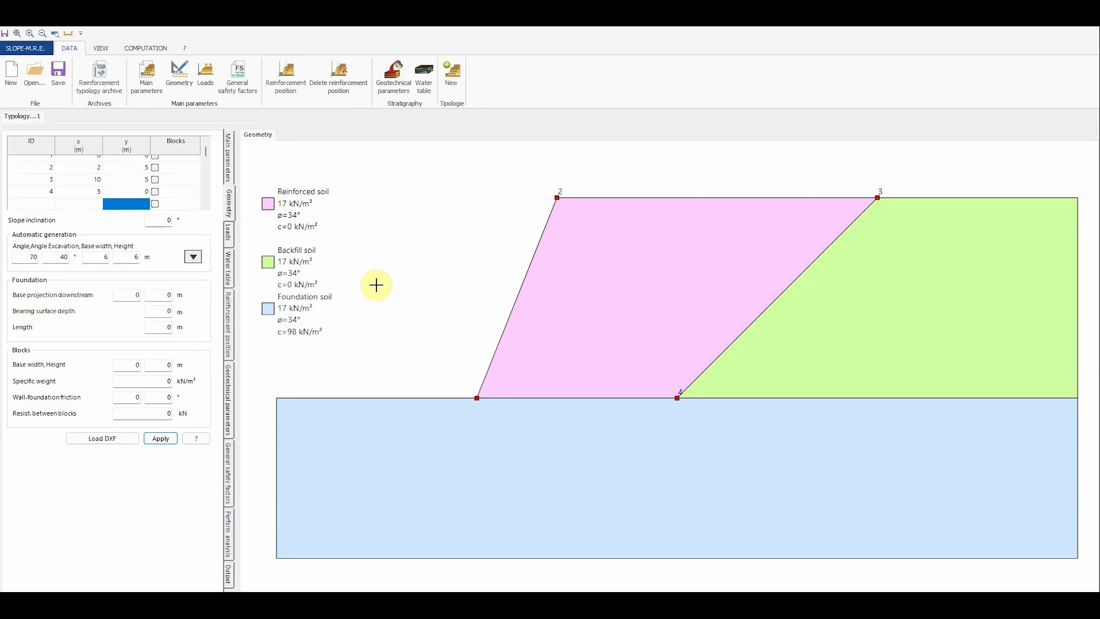
Define the foundation with a 5 m downstream base projection, 0.5 m bearing surface depth and 1 m length, and apply it.
{"action": "left_click", "coordinate": [138, 295]}
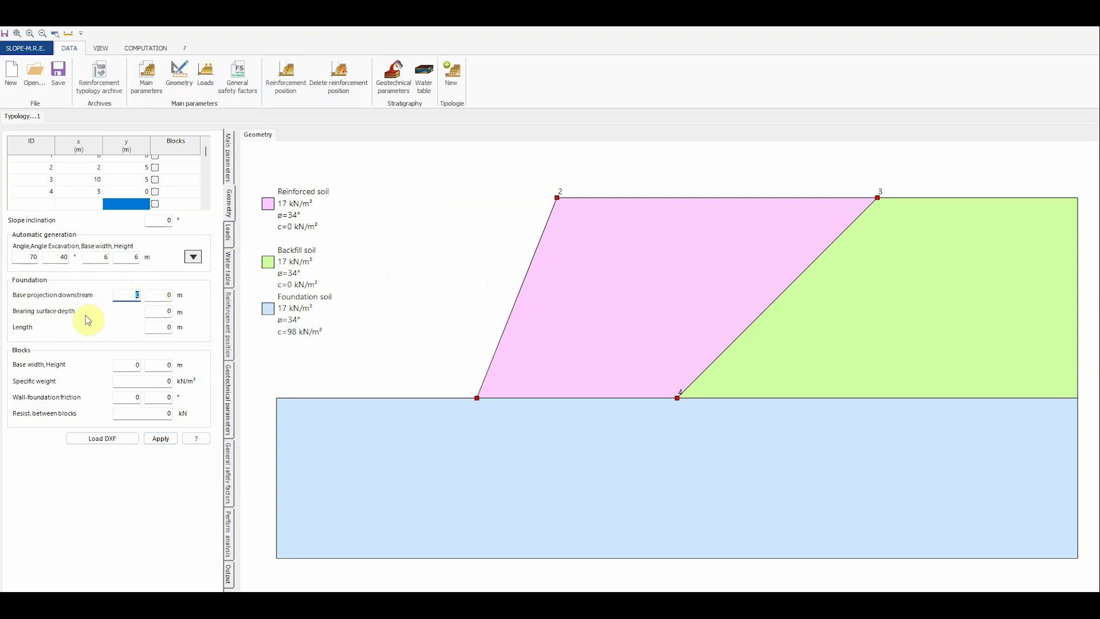
{"action": "left_click", "coordinate": [158, 311]}
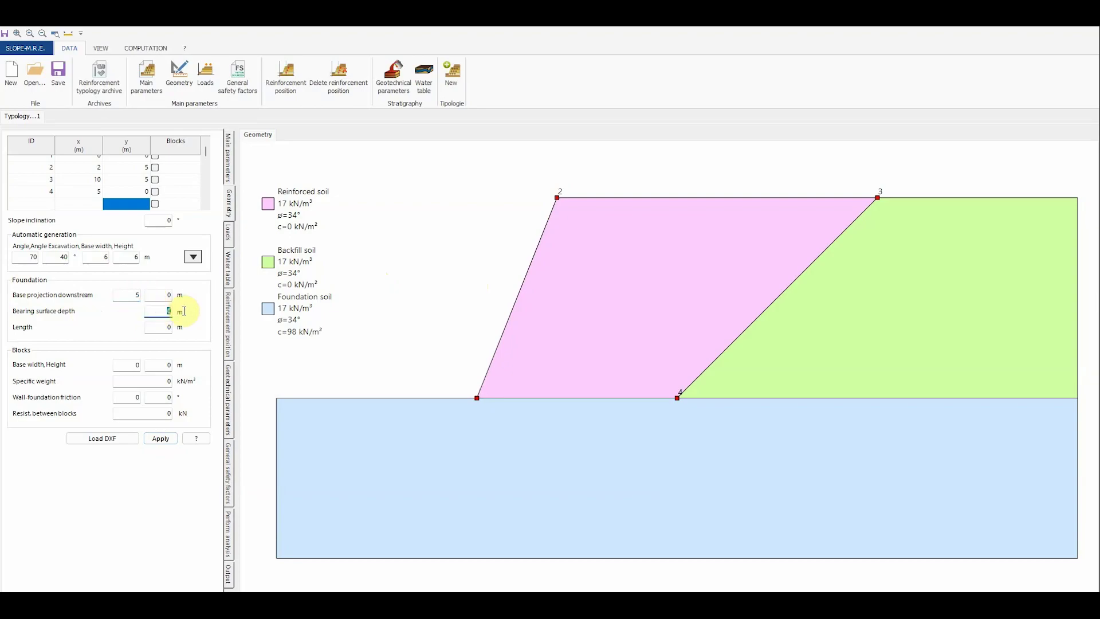
{"action": "type", "text": "0.5"}
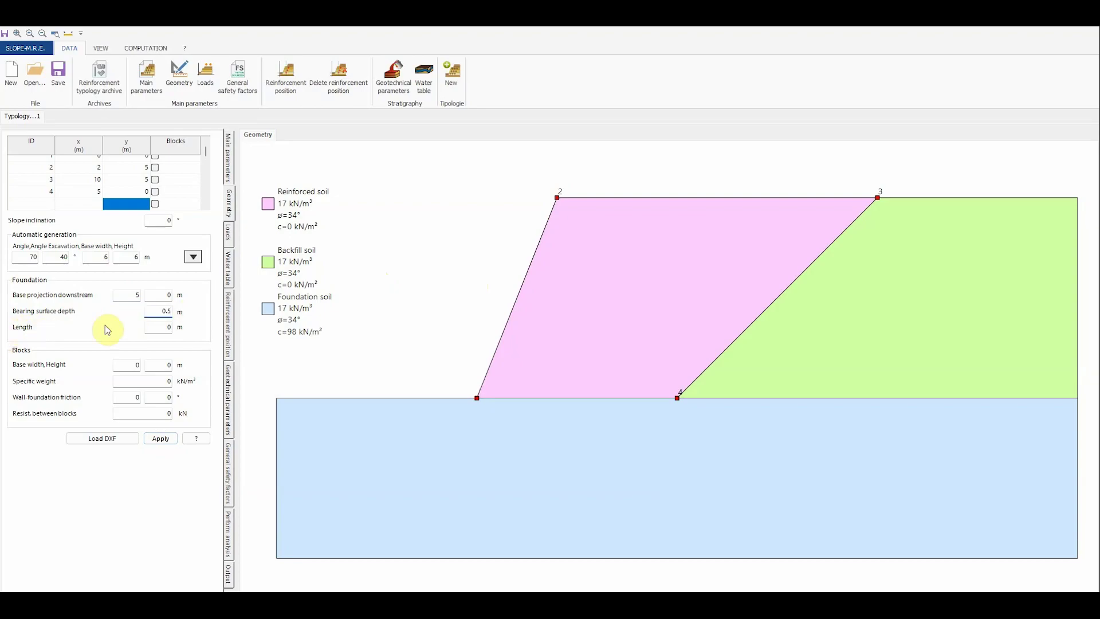
{"action": "left_click", "coordinate": [168, 328]}
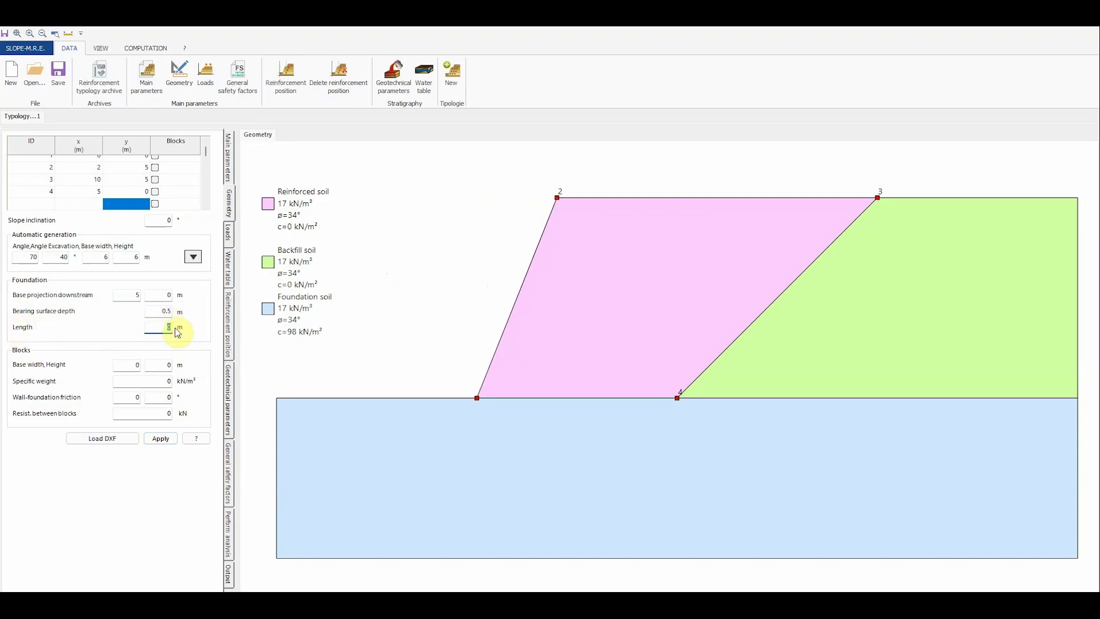
{"action": "type", "text": "1"}
{"action": "left_click", "coordinate": [161, 439]}
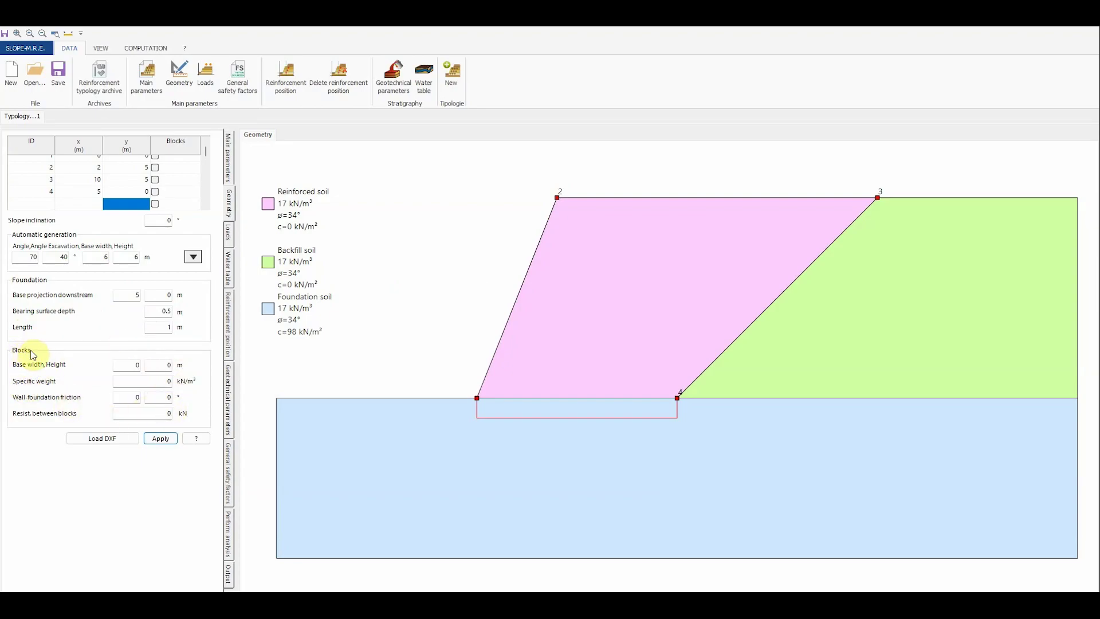
{"action": "left_click", "coordinate": [229, 233]}
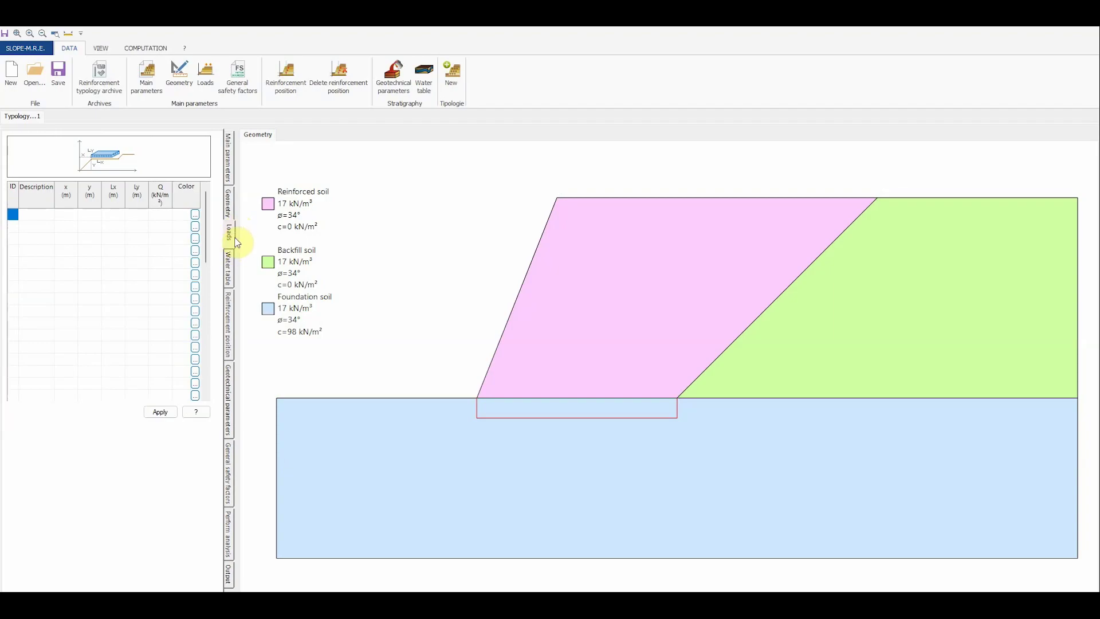
{"action": "left_click", "coordinate": [229, 264]}
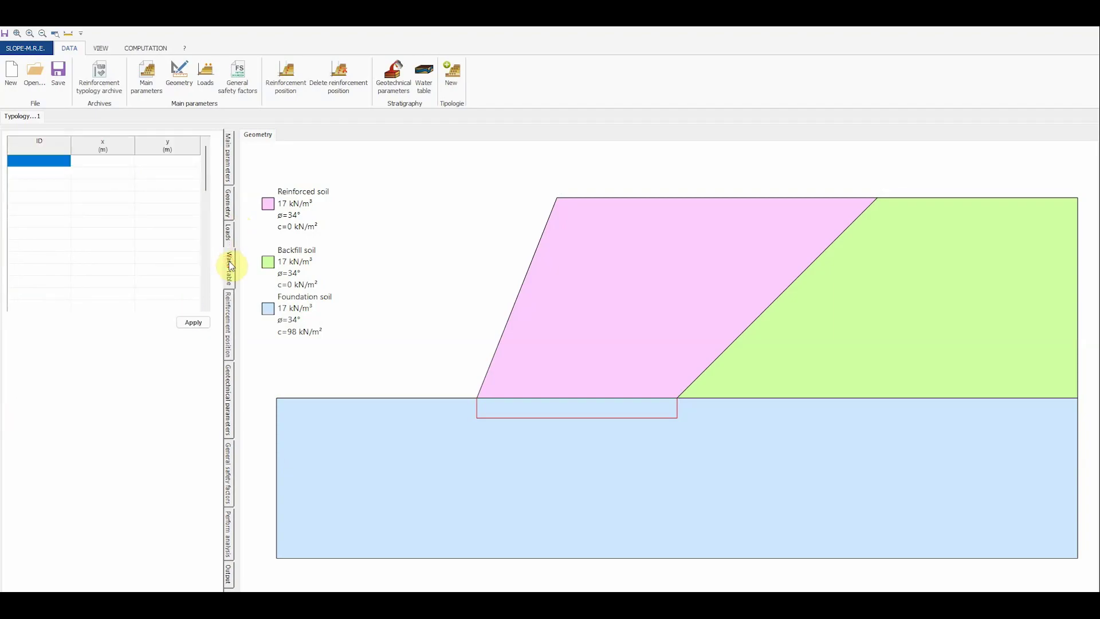
For automatic reinforcement generation, set the interaxis S to 1 m and the final height Yf to 5 m.
{"action": "left_click", "coordinate": [232, 306]}
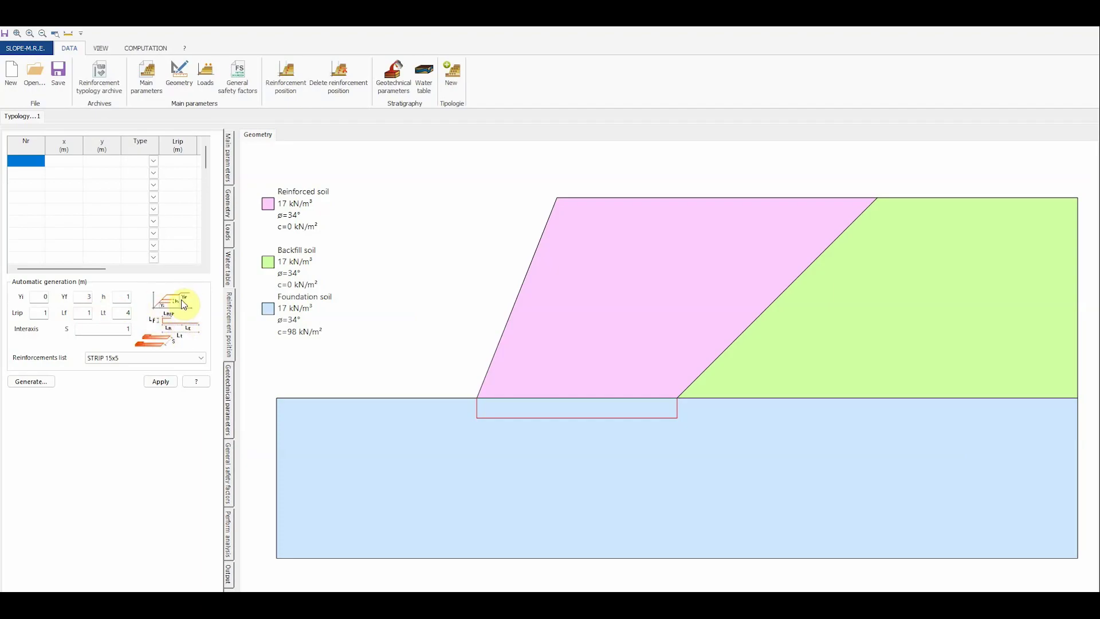
{"action": "left_click", "coordinate": [125, 328]}
{"action": "type", "text": "1"}
{"action": "left_click", "coordinate": [196, 358]}
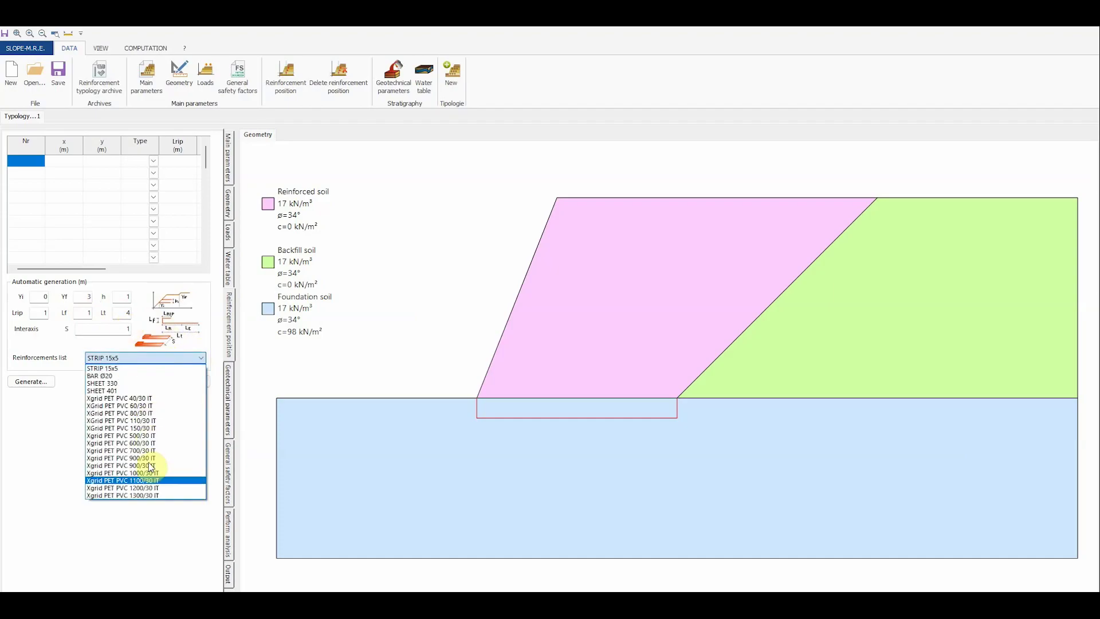
{"action": "left_click", "coordinate": [136, 360]}
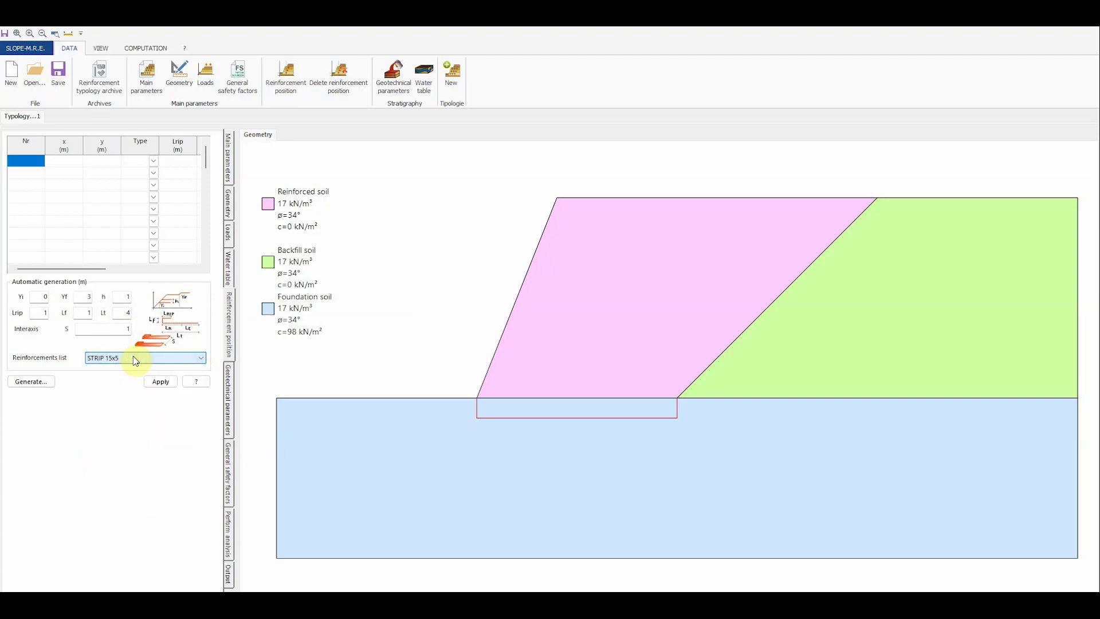
{"action": "left_click", "coordinate": [43, 297]}
{"action": "key", "text": "Tab"}
{"action": "type", "text": "5"}
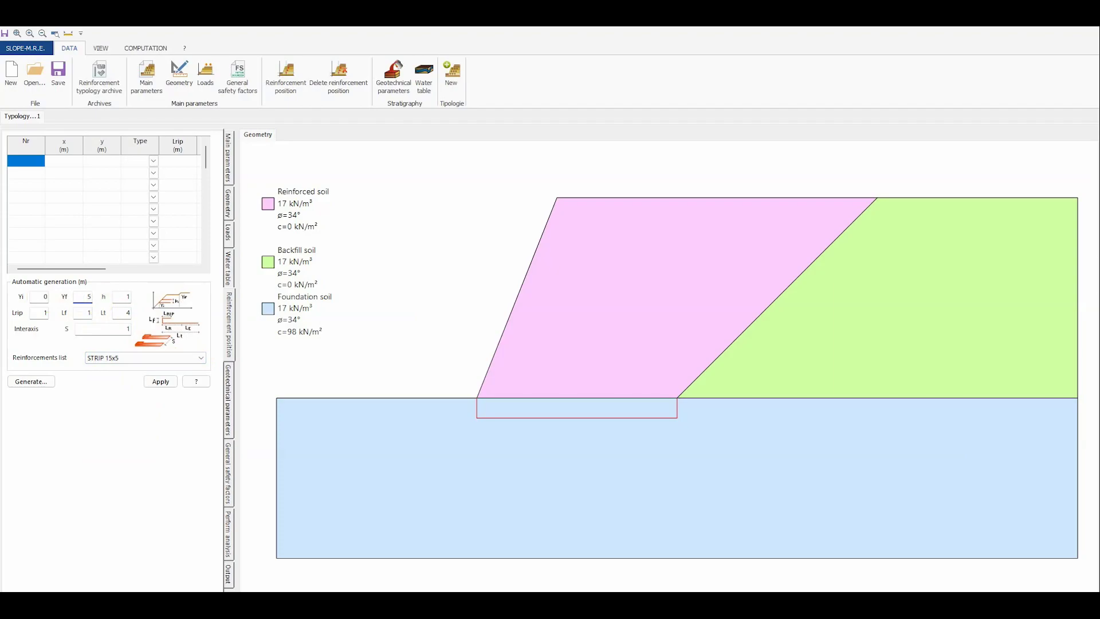
Set the reinforcement spacing h to 0.5 m, the fold length Lf to 0.5 m and the length Lt to 5 m.
{"action": "double_click", "coordinate": [119, 296]}
{"action": "type", "text": "0.5"}
{"action": "left_click", "coordinate": [87, 313]}
{"action": "type", "text": "0.5"}
{"action": "double_click", "coordinate": [122, 313]}
{"action": "type", "text": "5"}
Choose the XGrid PET PVC 110/30 IT reinforcement, generate the layers and apply them to the section.
{"action": "left_click", "coordinate": [117, 357]}
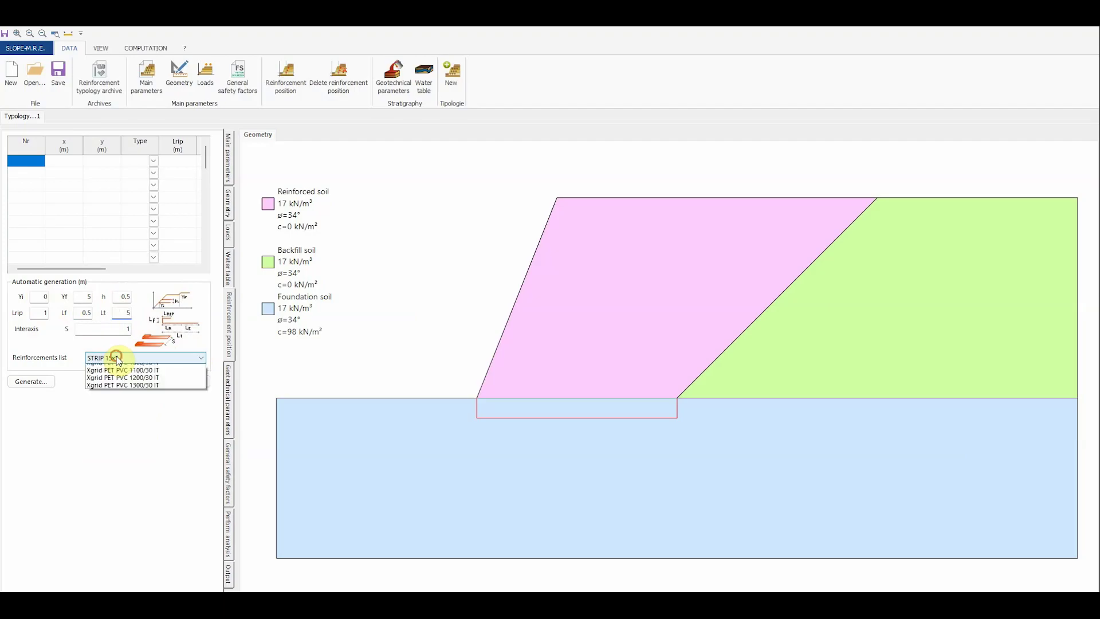
{"action": "left_click", "coordinate": [120, 420]}
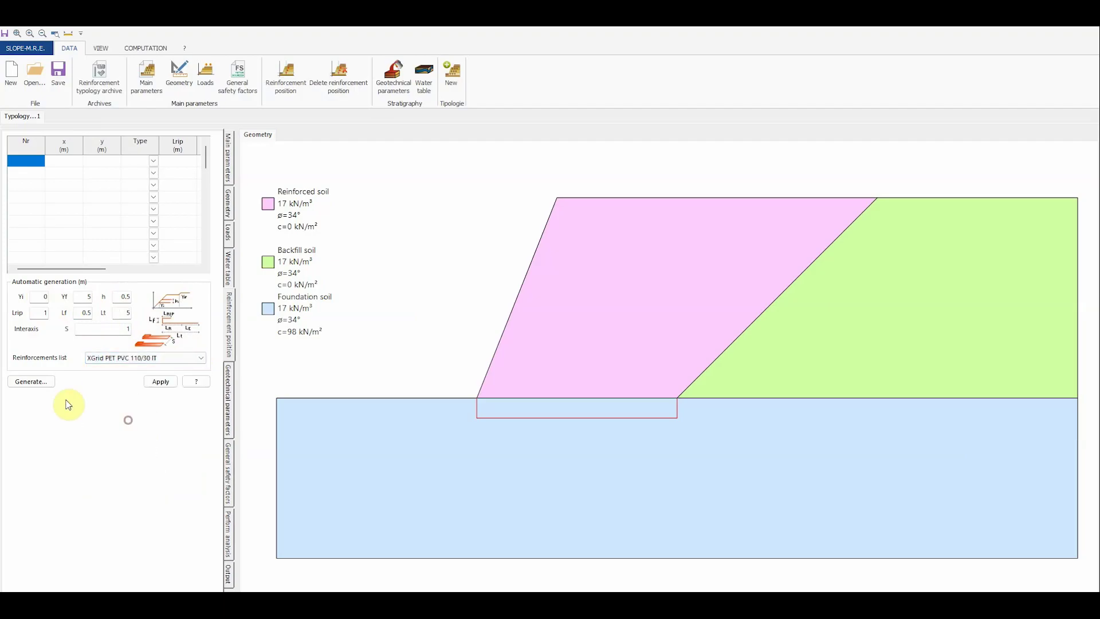
{"action": "left_click", "coordinate": [32, 382]}
{"action": "left_click", "coordinate": [160, 381]}
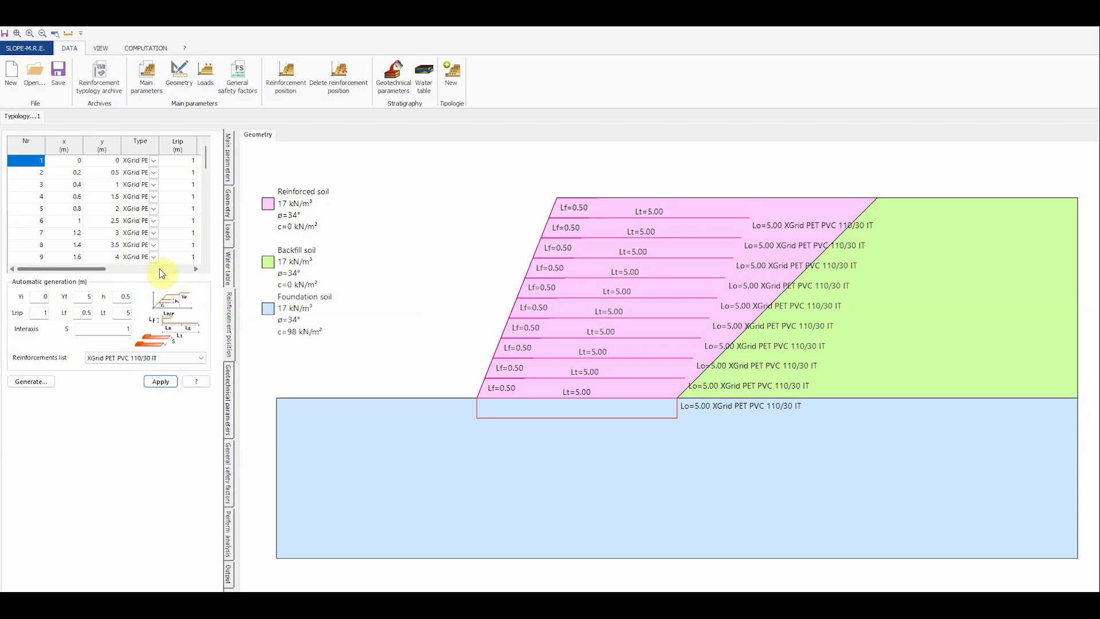
Set the length Lt of reinforcement layer 10 to 7.5 m and of layer 9 to 7 m.
{"action": "left_click", "coordinate": [208, 261]}
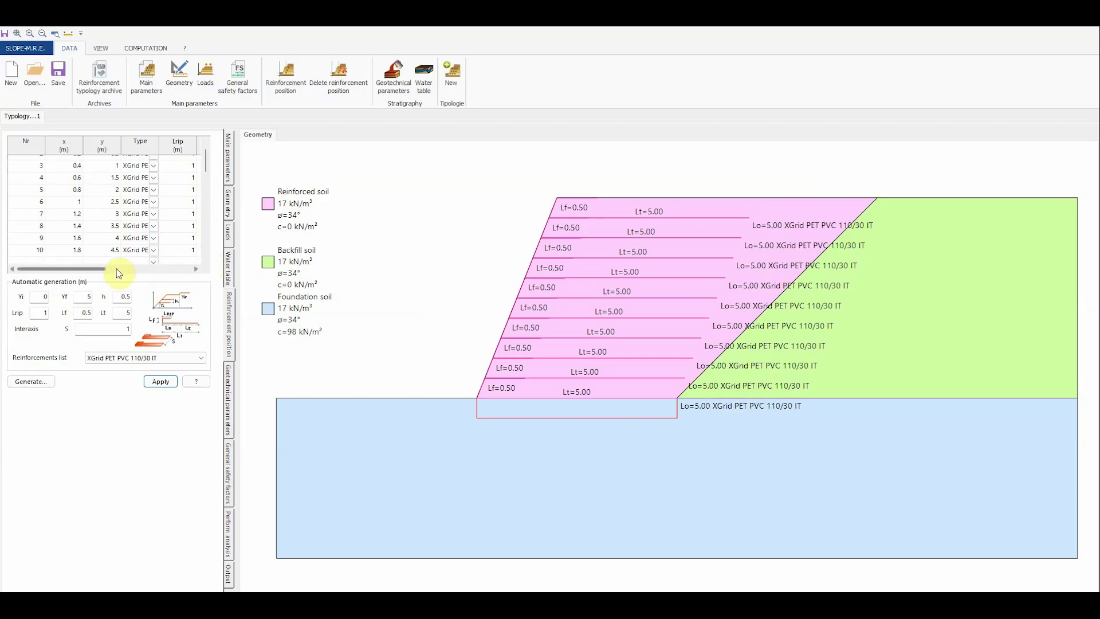
{"action": "left_click_drag", "start_coordinate": [92, 270], "coordinate": [138, 262]}
{"action": "left_click", "coordinate": [137, 250]}
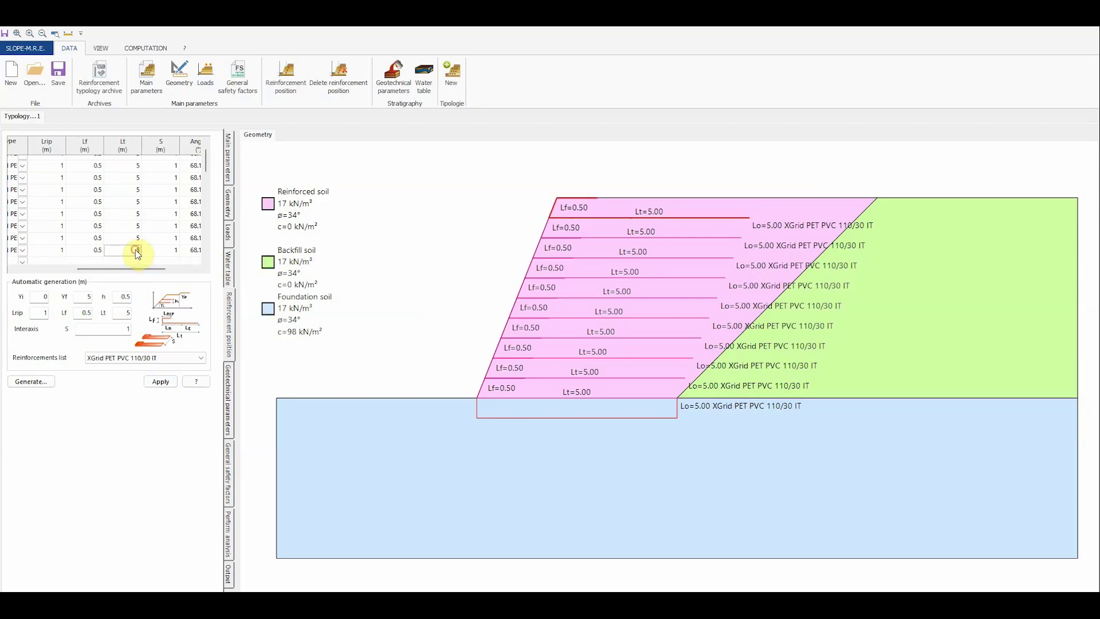
{"action": "left_click", "coordinate": [138, 252]}
{"action": "type", "text": "7.5"}
{"action": "key", "text": "Return"}
{"action": "left_click", "coordinate": [137, 237]}
{"action": "type", "text": "7"}
{"action": "key", "text": "Return"}
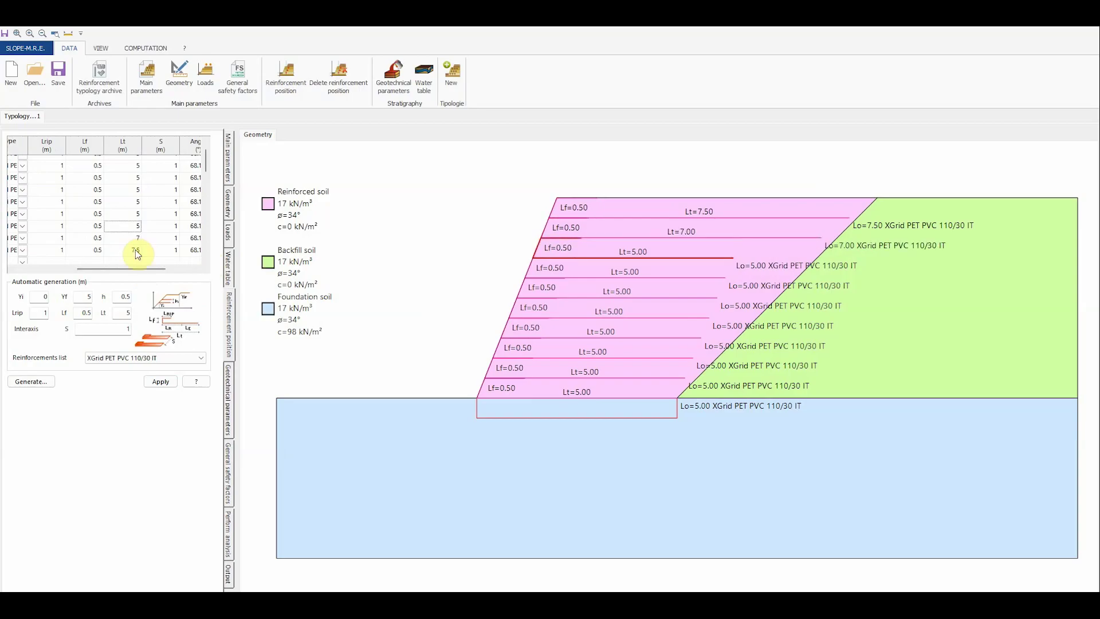
Set the length Lt to 6.5 m for reinforcement layers 8 and 7, and to 6 m for layers 6 and 5.
{"action": "type", "text": "6.5"}
{"action": "key", "text": "Return"}
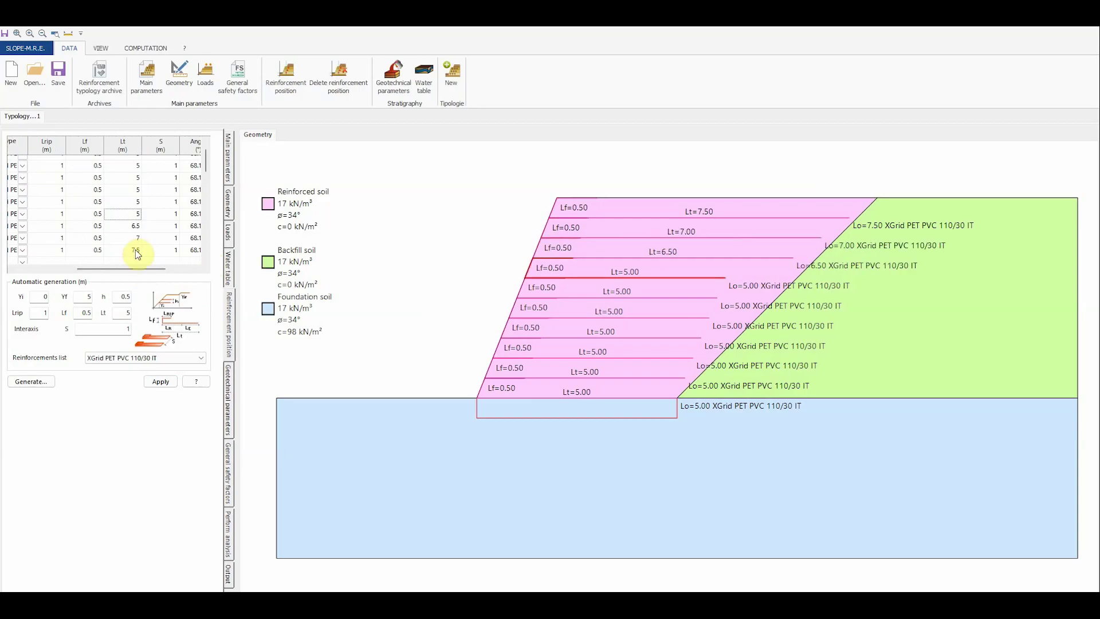
{"action": "type", "text": "6.5"}
{"action": "key", "text": "Return"}
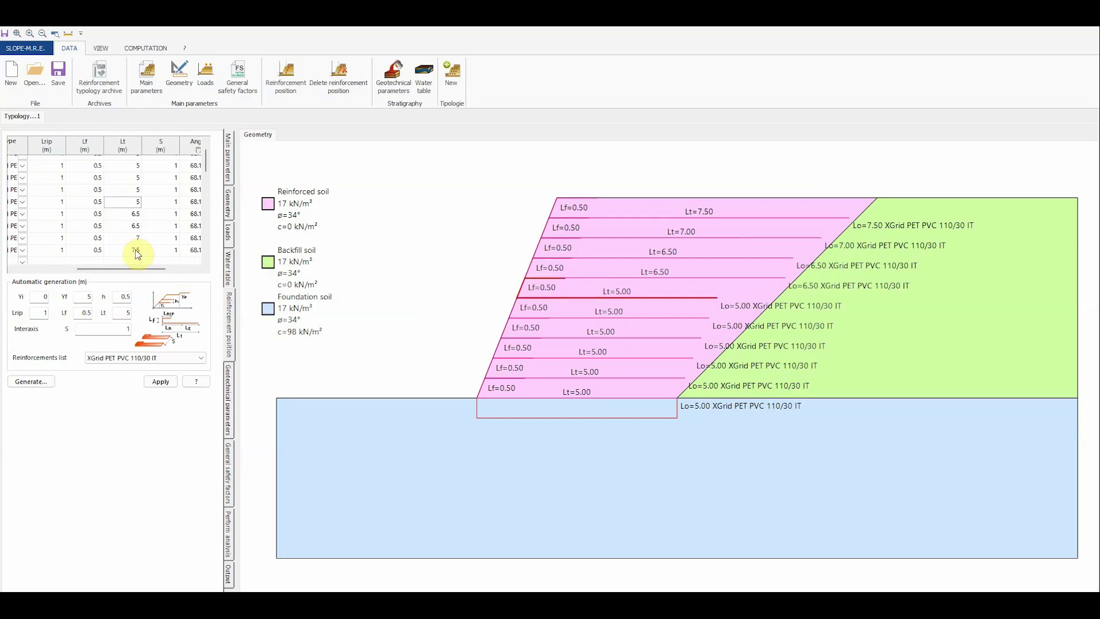
{"action": "type", "text": "6"}
{"action": "key", "text": "Return"}
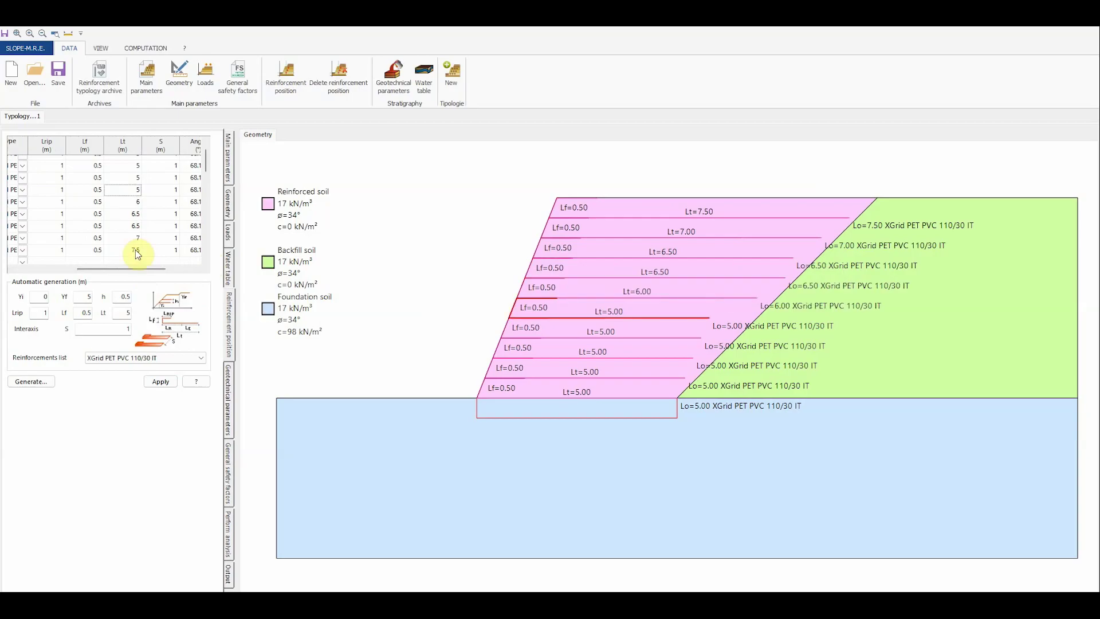
{"action": "type", "text": "6"}
{"action": "key", "text": "Return"}
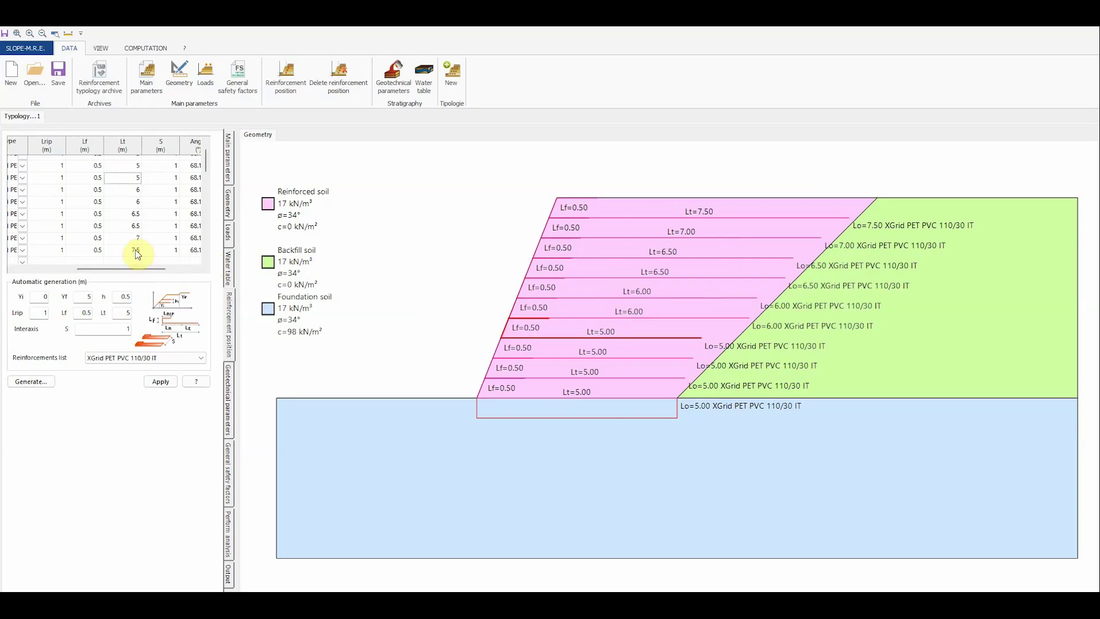
Set the length Lt of reinforcement layer 4 to 5.5 m and of layer 3 to 5 m, and apply the reinforcement lengths.
{"action": "type", "text": ".5"}
{"action": "key", "text": "Return"}
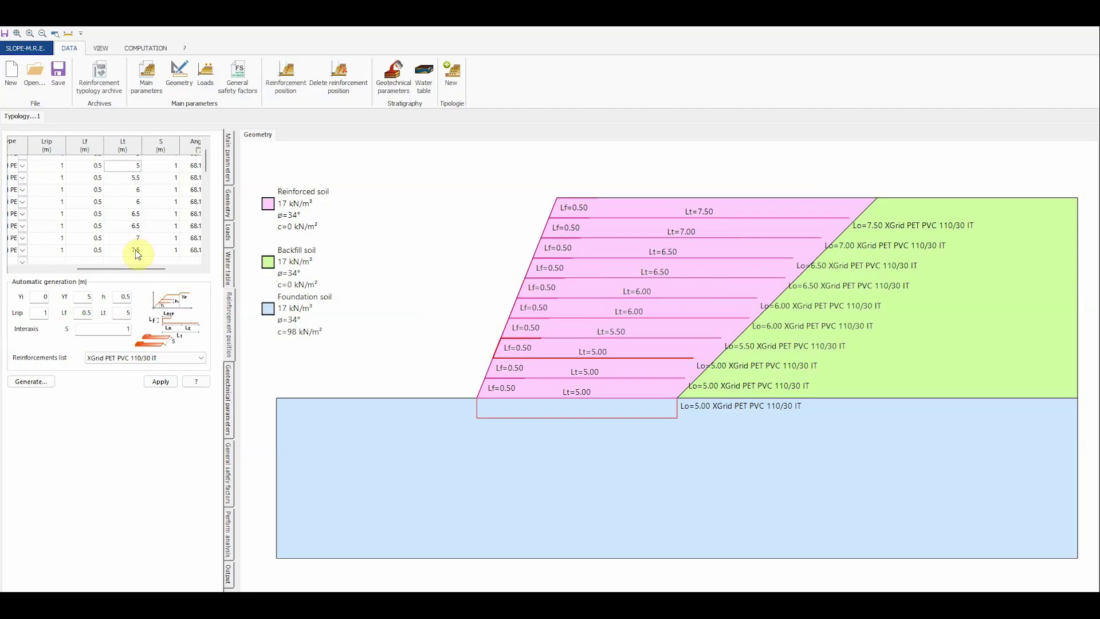
{"action": "type", "text": "."}
{"action": "key", "text": "Return"}
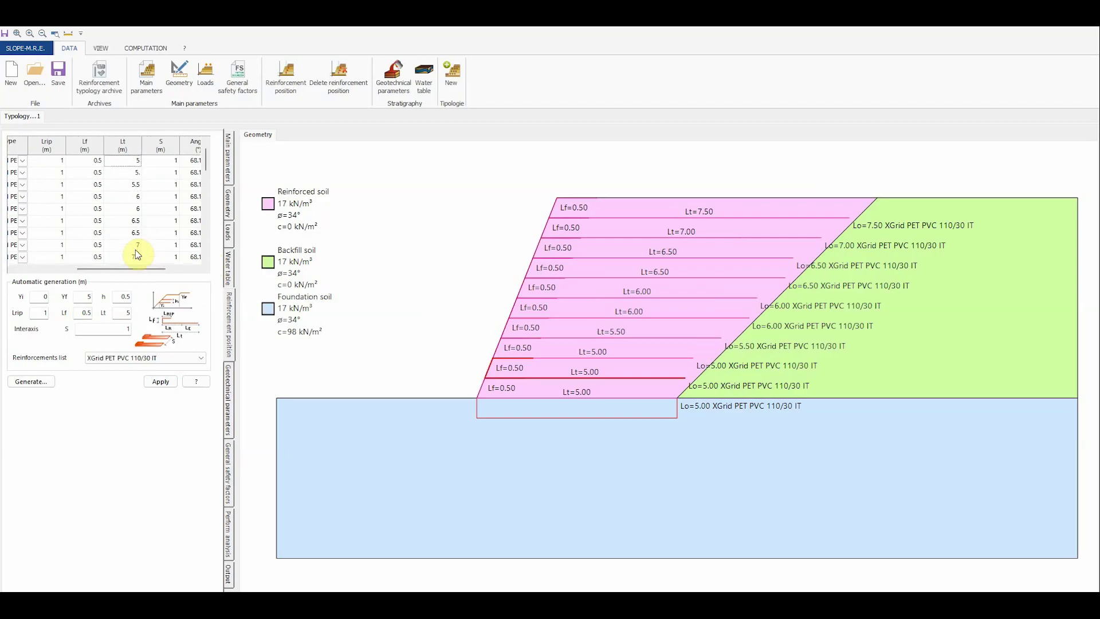
{"action": "left_click", "coordinate": [165, 381]}
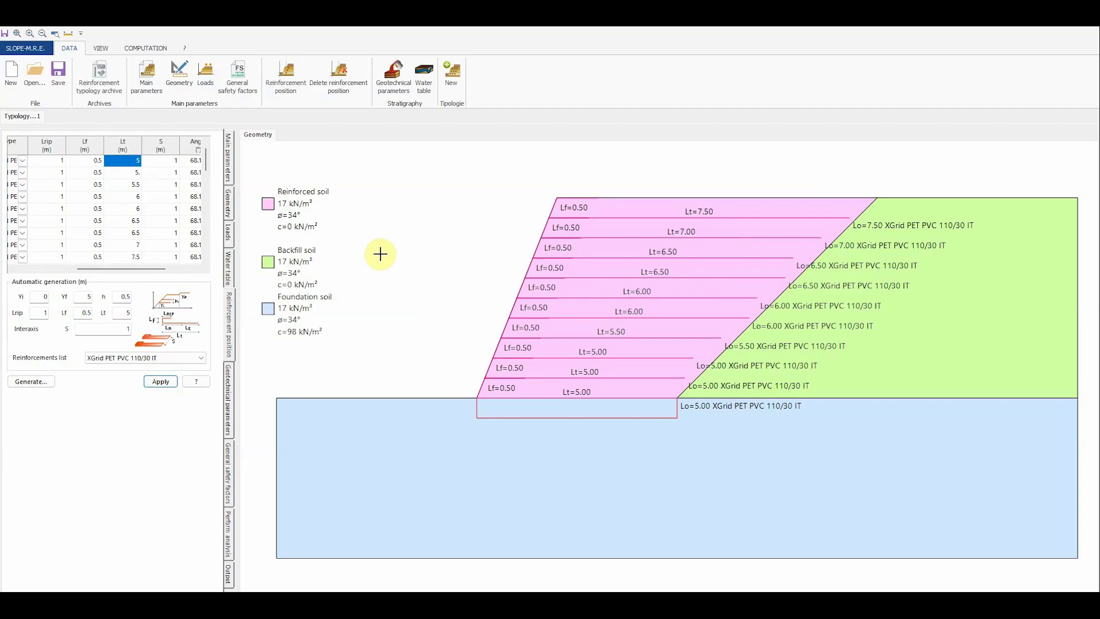
Set the unit weight to 20 kN/m³ and the angle of friction to 35° for both the backfill and foundation soils.
{"action": "left_click", "coordinate": [232, 408]}
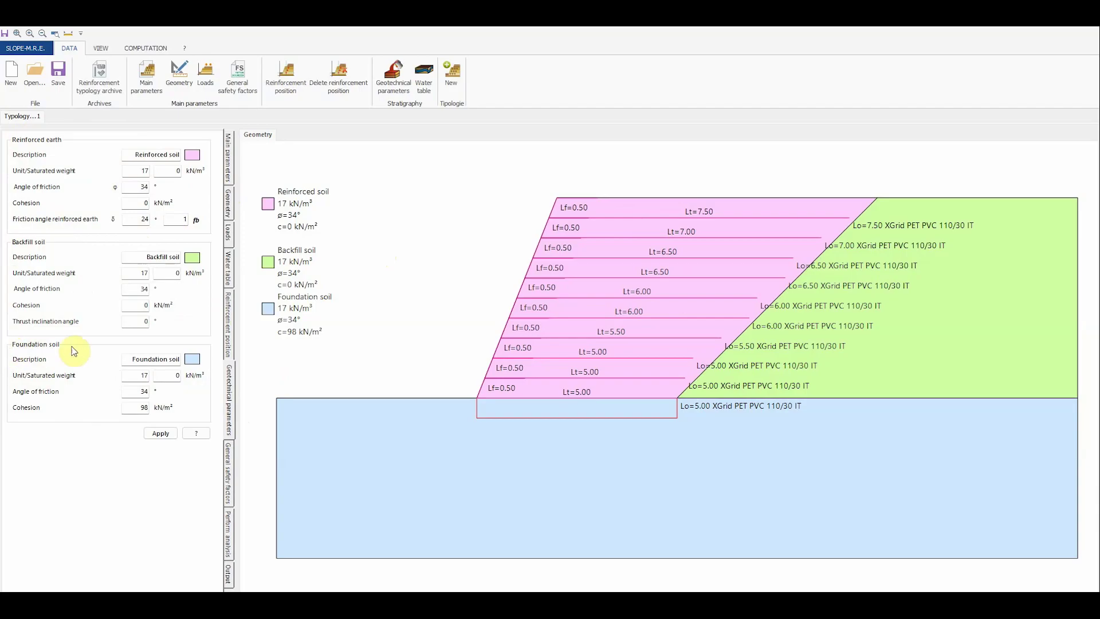
{"action": "double_click", "coordinate": [138, 273]}
{"action": "type", "text": "30"}
{"action": "double_click", "coordinate": [138, 375]}
{"action": "type", "text": "20"}
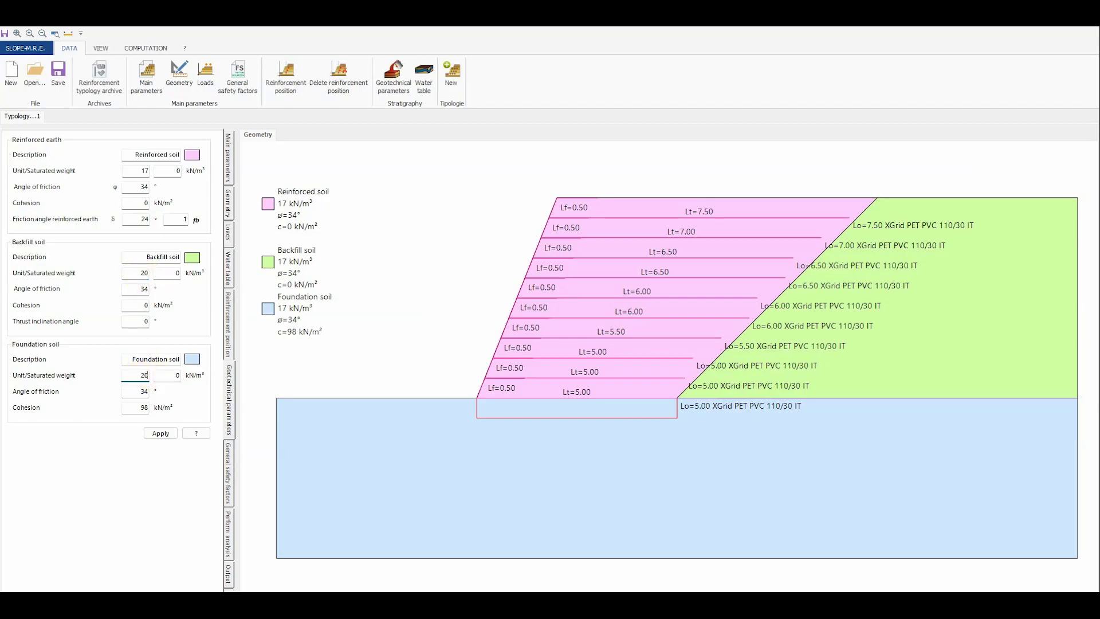
{"action": "double_click", "coordinate": [139, 289]}
{"action": "type", "text": "35"}
{"action": "double_click", "coordinate": [138, 391]}
{"action": "type", "text": "35"}
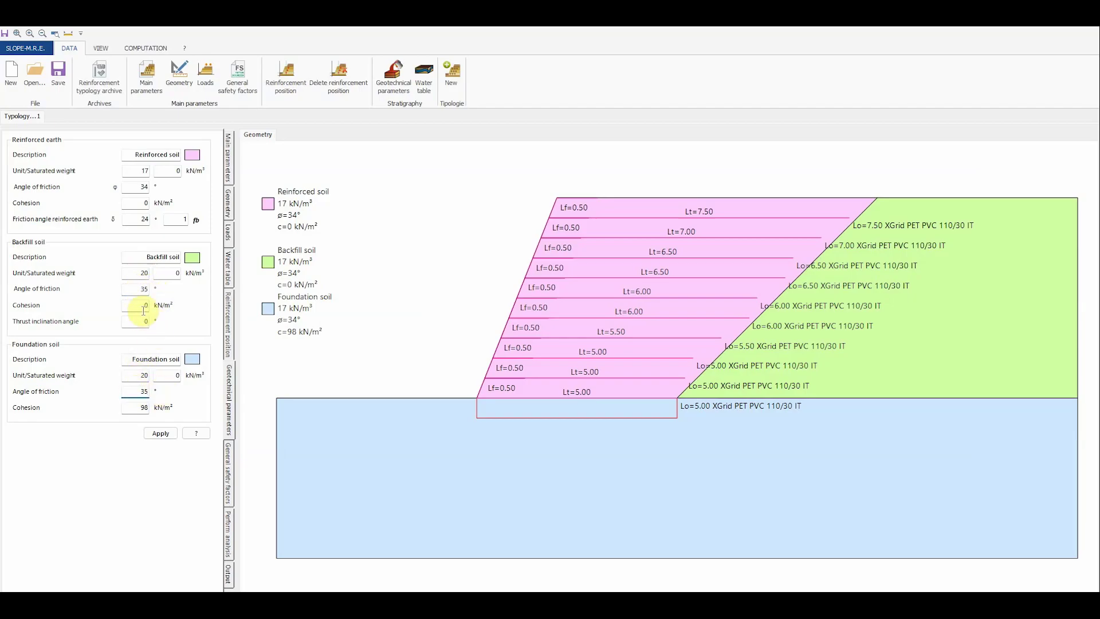
Set the cohesion of the backfill and foundation soils to 5 kN/m² and the backfill thrust inclination to 25°, and apply the geotechnical parameters.
{"action": "double_click", "coordinate": [140, 306]}
{"action": "type", "text": "5"}
{"action": "double_click", "coordinate": [139, 408]}
{"action": "type", "text": "5"}
{"action": "double_click", "coordinate": [147, 320]}
{"action": "left_click", "coordinate": [167, 434]}
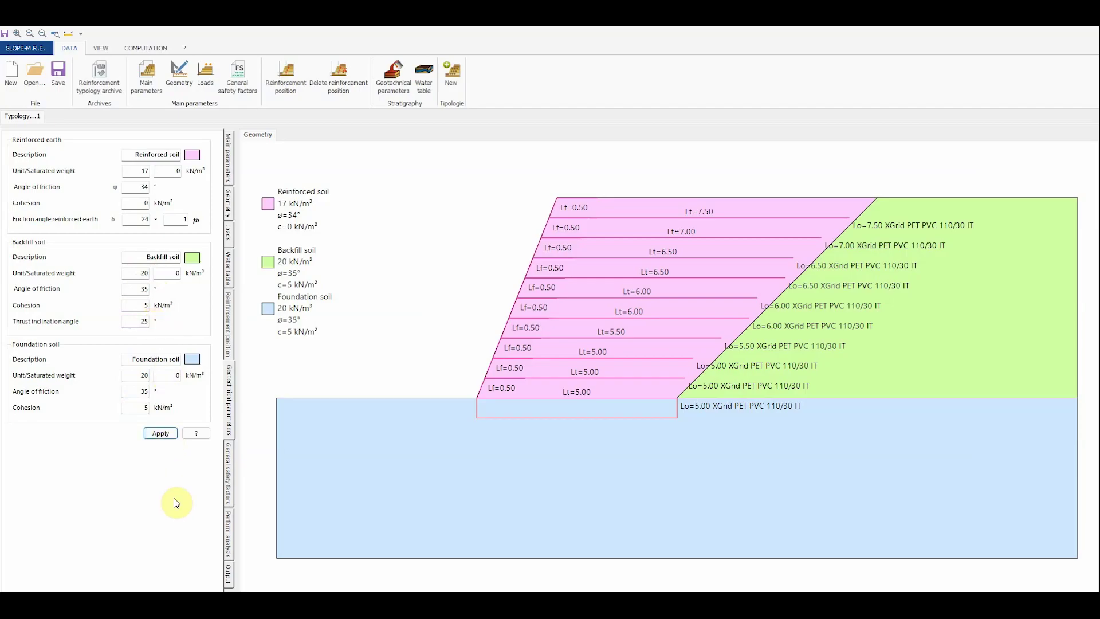
Check the general safety factors and enable the GEO and STR verifications for Combination 1 (A1+M1) in the analysis settings.
{"action": "left_click", "coordinate": [227, 474]}
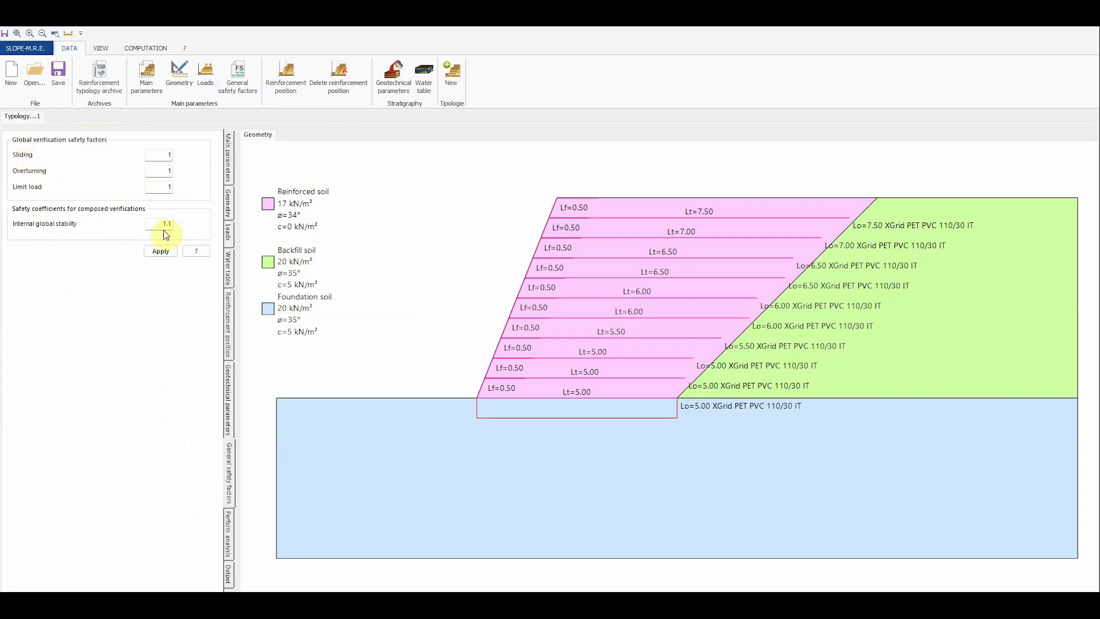
{"action": "left_click", "coordinate": [227, 539]}
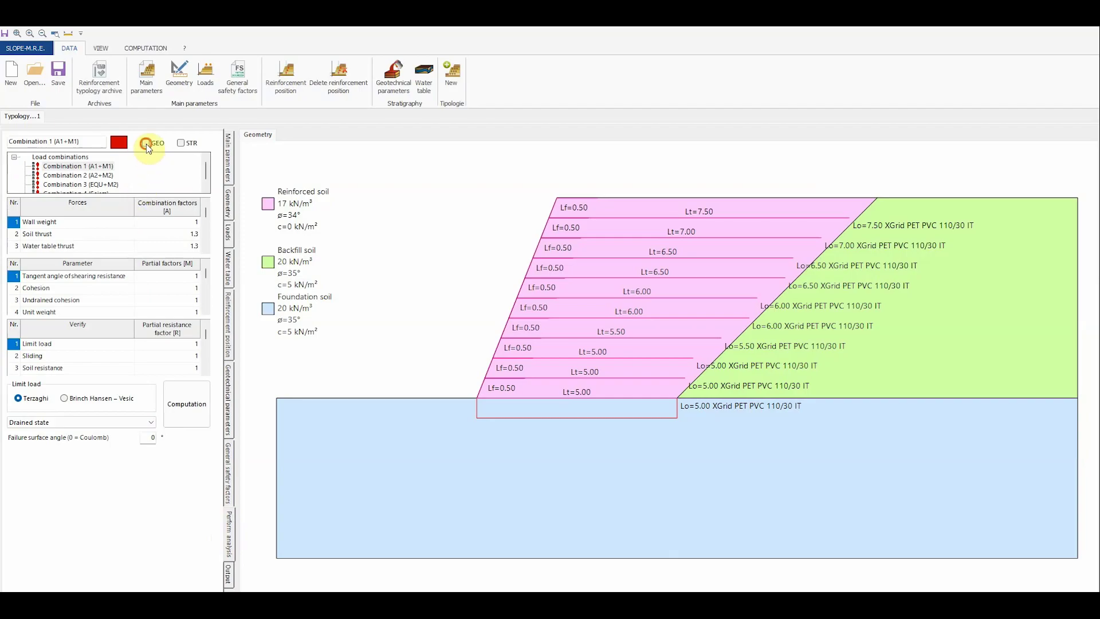
{"action": "left_click", "coordinate": [181, 143]}
{"action": "right_click", "coordinate": [148, 167]}
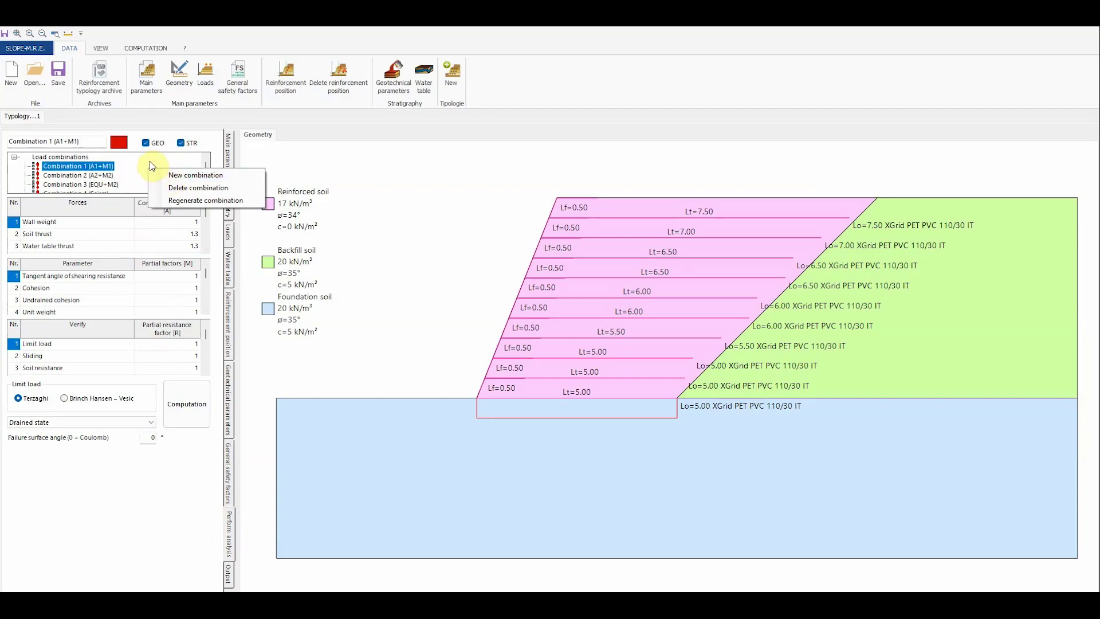
{"action": "left_click", "coordinate": [147, 158]}
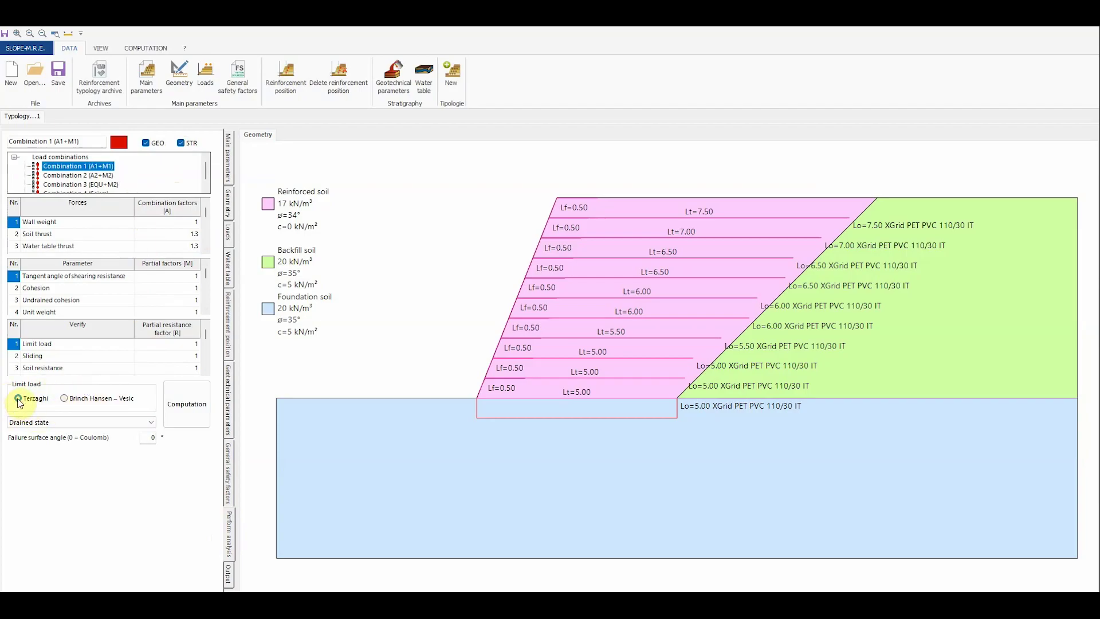
Choose the drained state for the Terzaghi limit load and run the computation.
{"action": "left_click", "coordinate": [77, 422]}
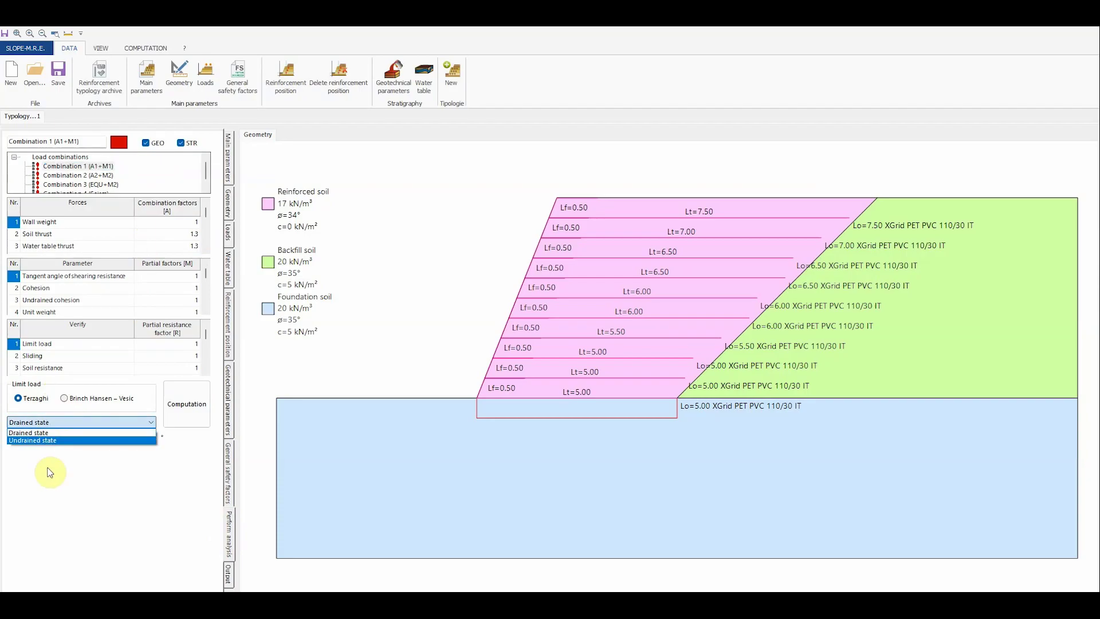
{"action": "left_click", "coordinate": [36, 433]}
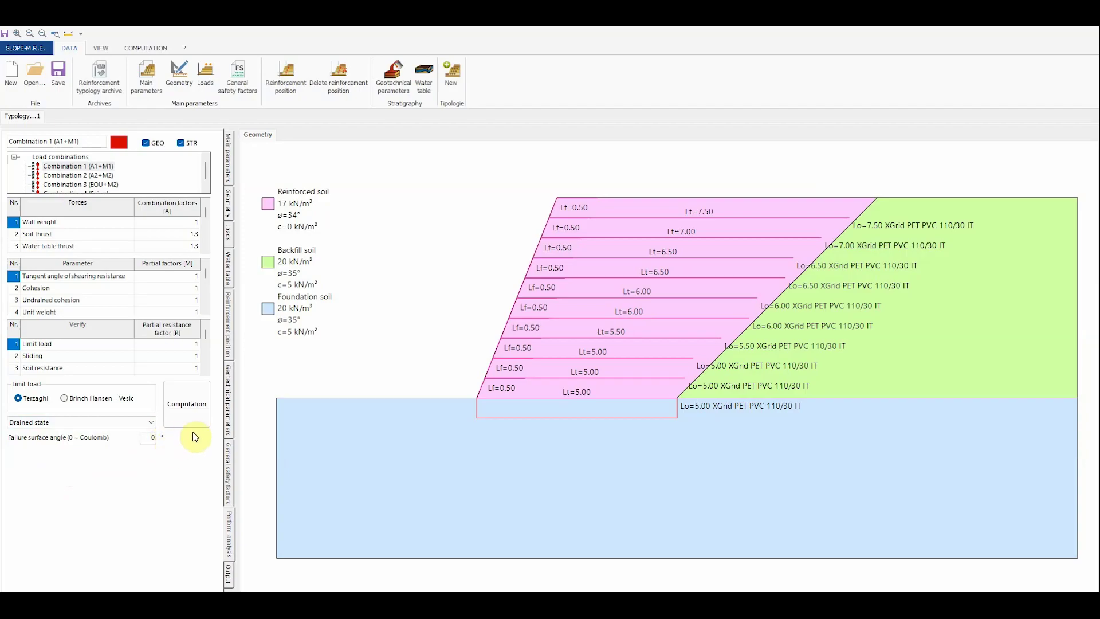
{"action": "left_click", "coordinate": [189, 406]}
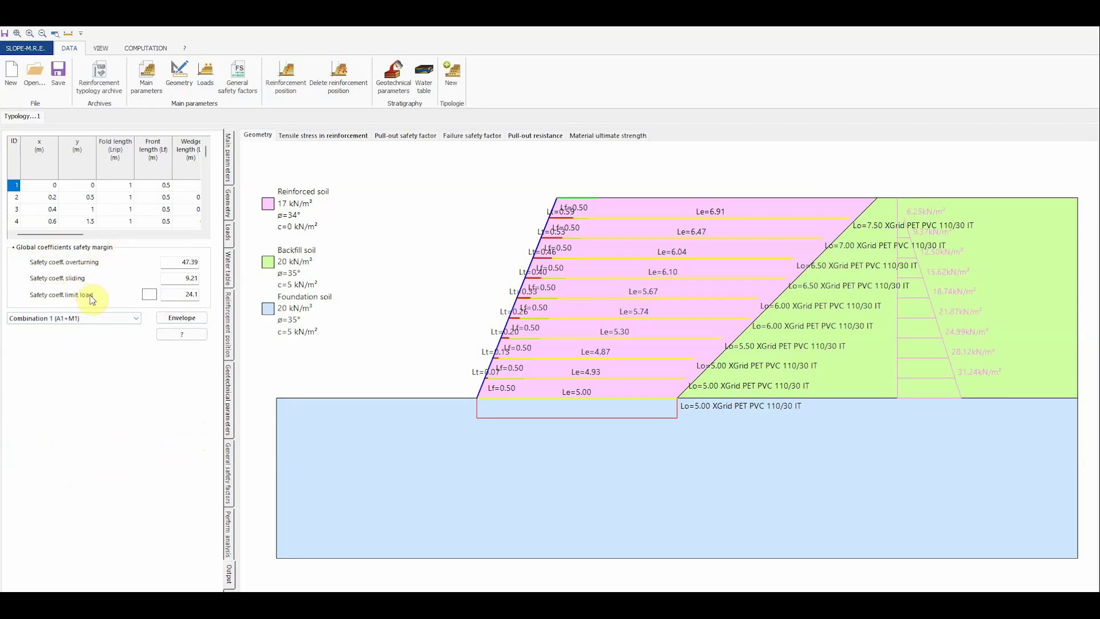
Review the available load combinations and inspect the computed lengths of individual reinforcement layers in the section.
{"action": "left_click", "coordinate": [129, 318]}
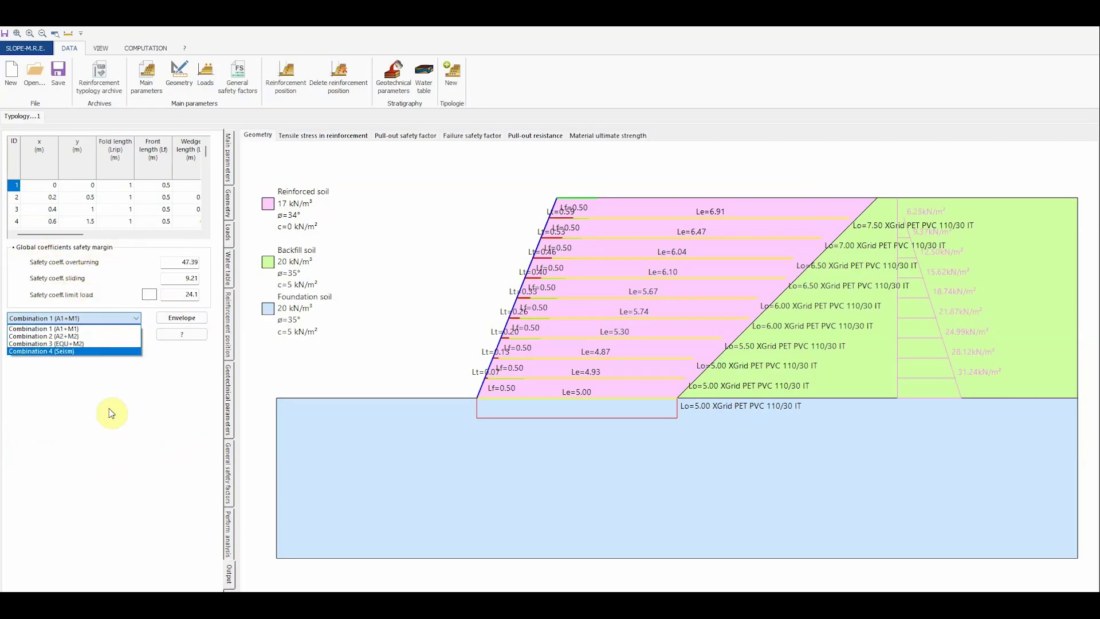
{"action": "left_click", "coordinate": [91, 318]}
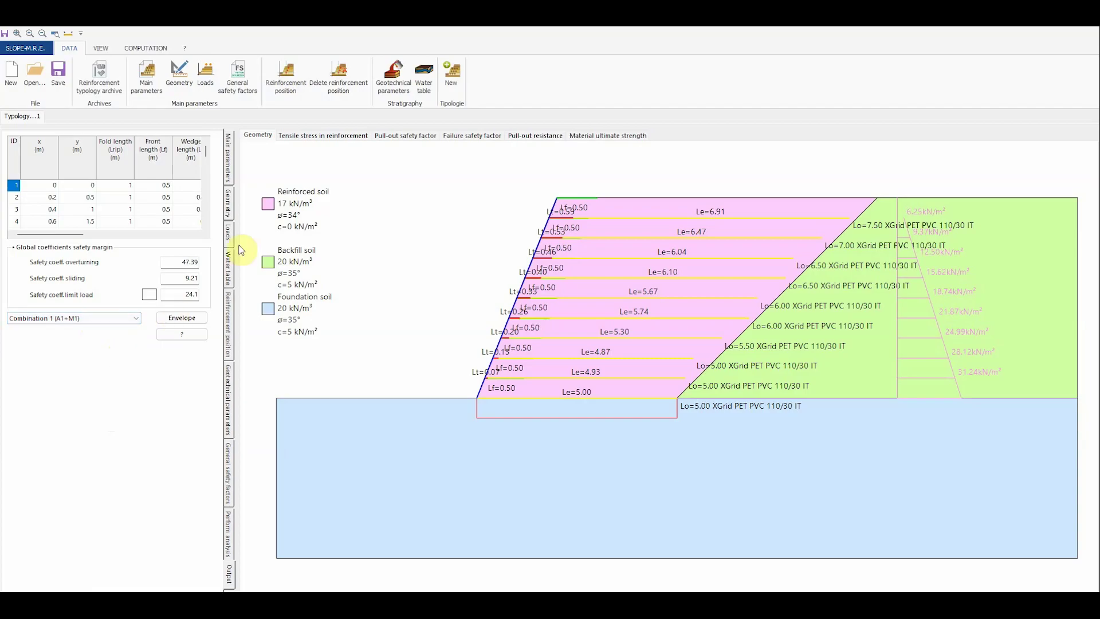
{"action": "left_click", "coordinate": [488, 356]}
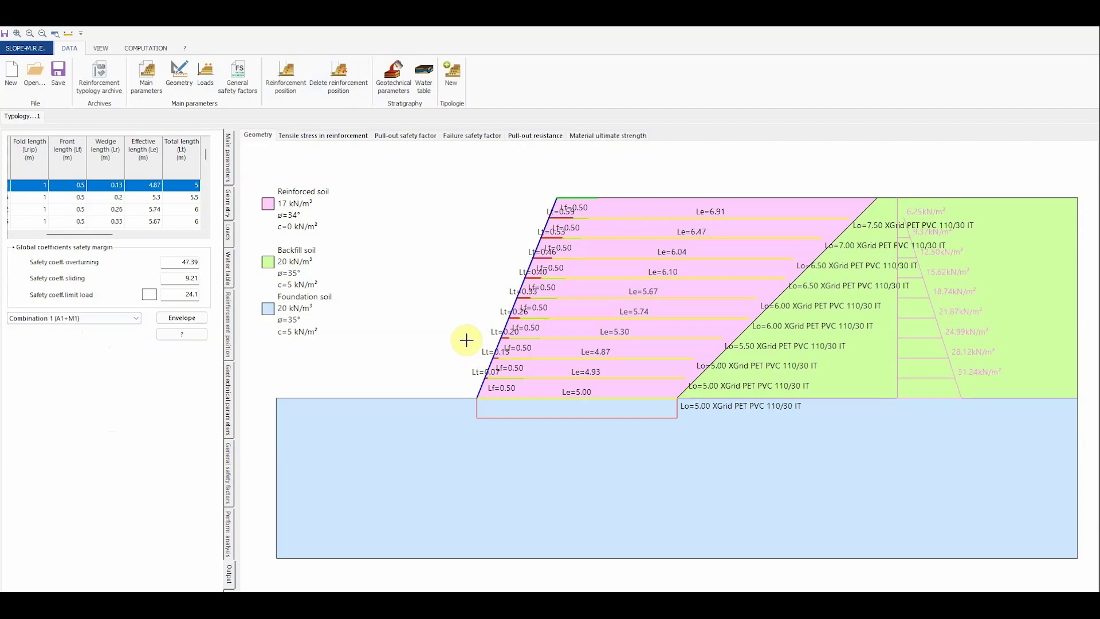
{"action": "left_click", "coordinate": [589, 379]}
{"action": "left_click", "coordinate": [639, 307]}
{"action": "left_click", "coordinate": [560, 184]}
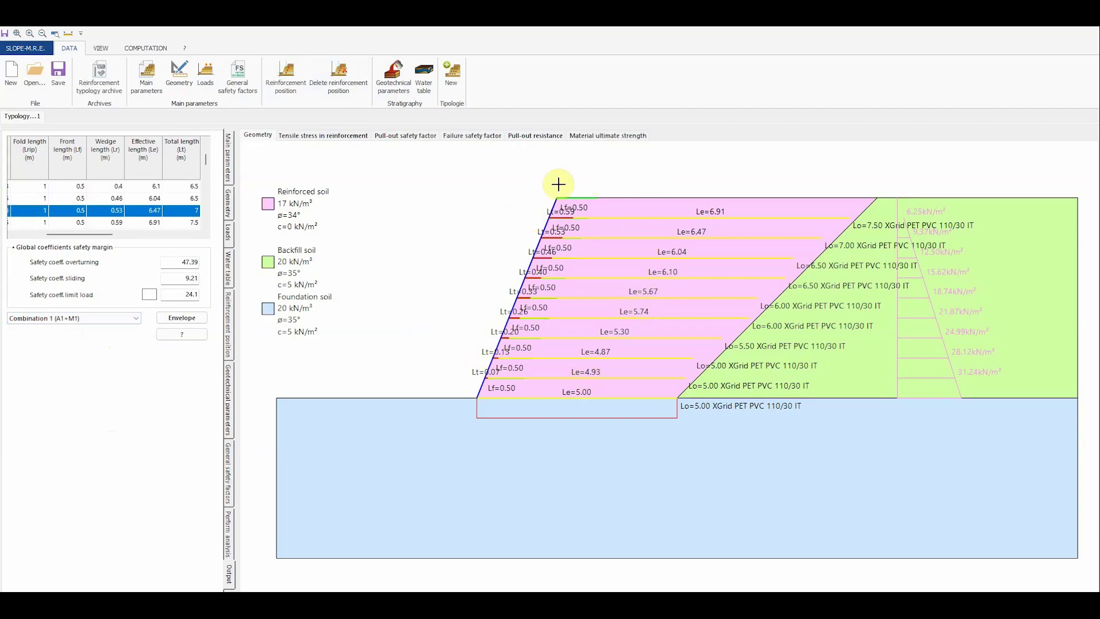
{"action": "left_click", "coordinate": [680, 182]}
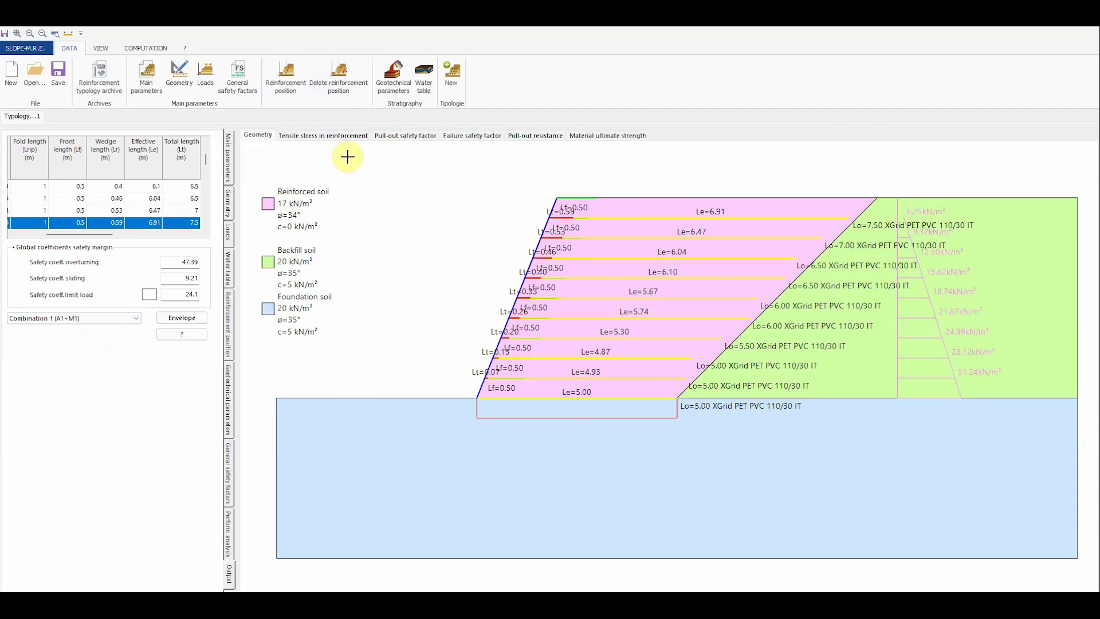
Examine the charts for reinforcement tensile stress, pull-out and failure safety factors, pull-out resistance and material ultimate strength.
{"action": "left_click", "coordinate": [336, 137]}
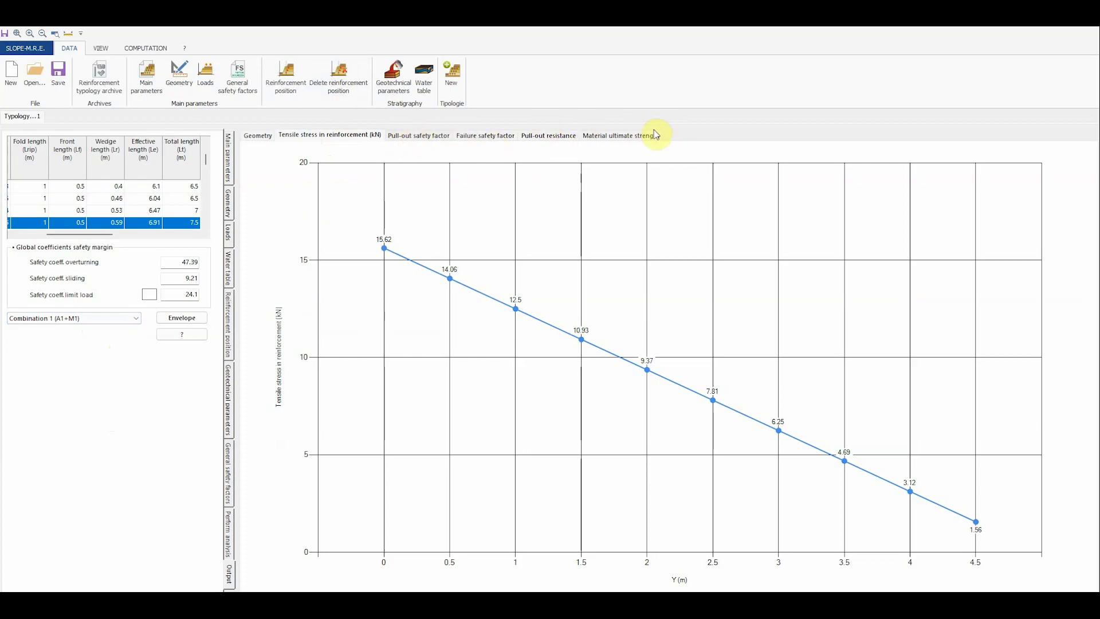
{"action": "left_click", "coordinate": [403, 137]}
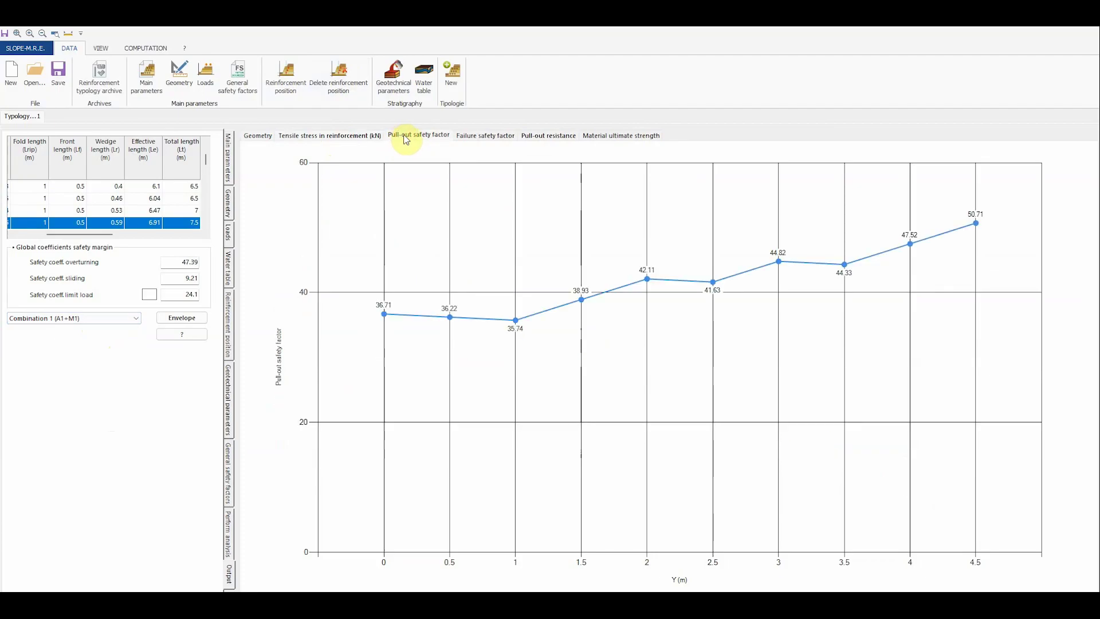
{"action": "left_click", "coordinate": [489, 136]}
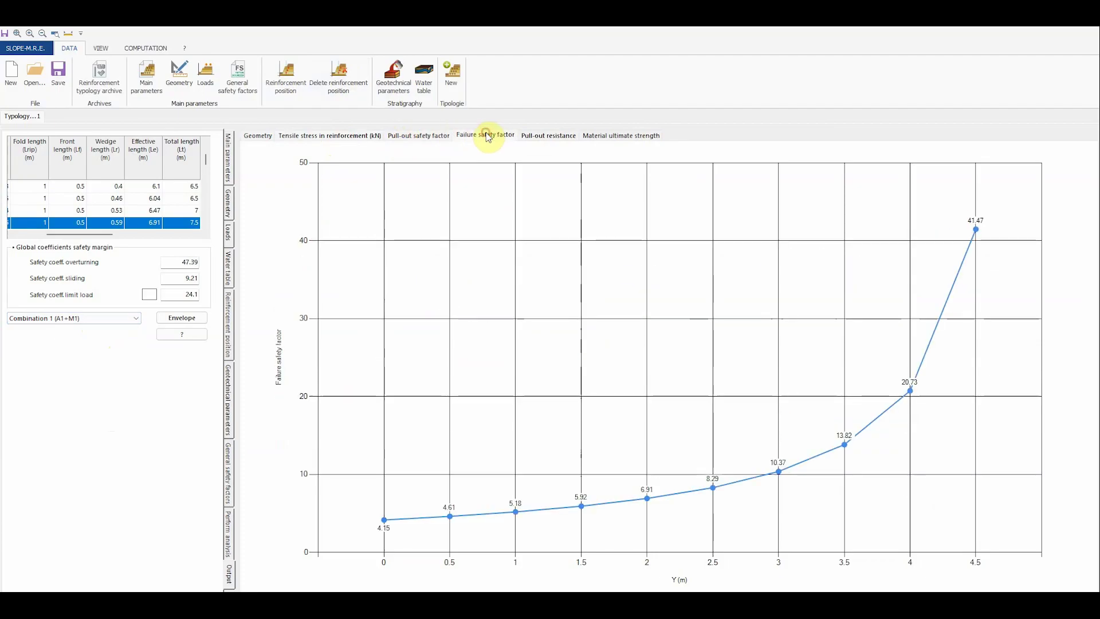
{"action": "left_click", "coordinate": [534, 138]}
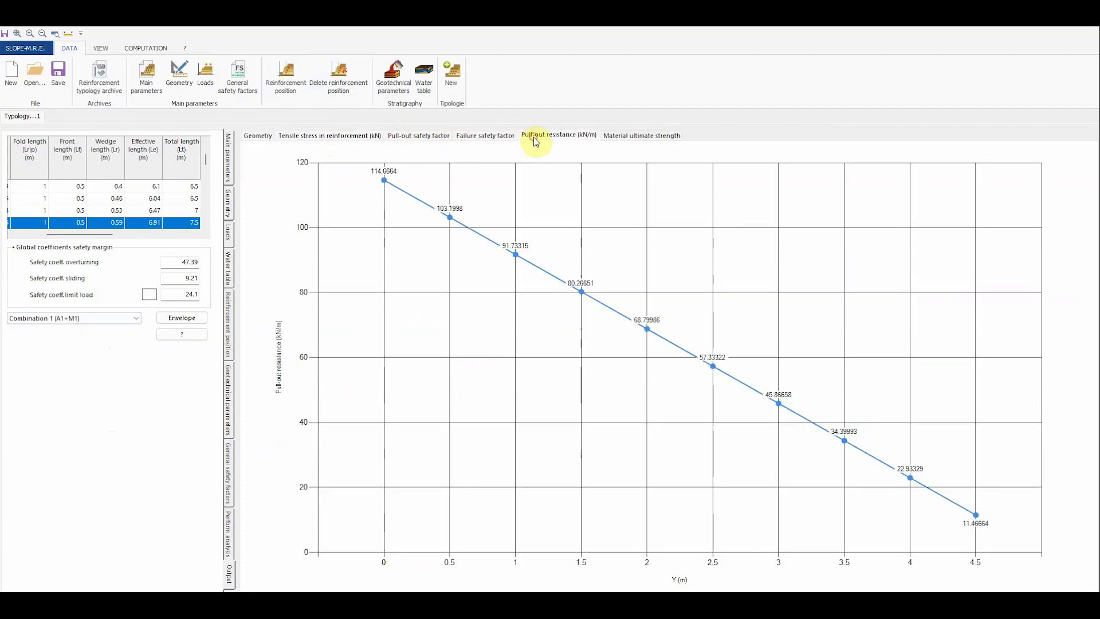
{"action": "left_click", "coordinate": [621, 141]}
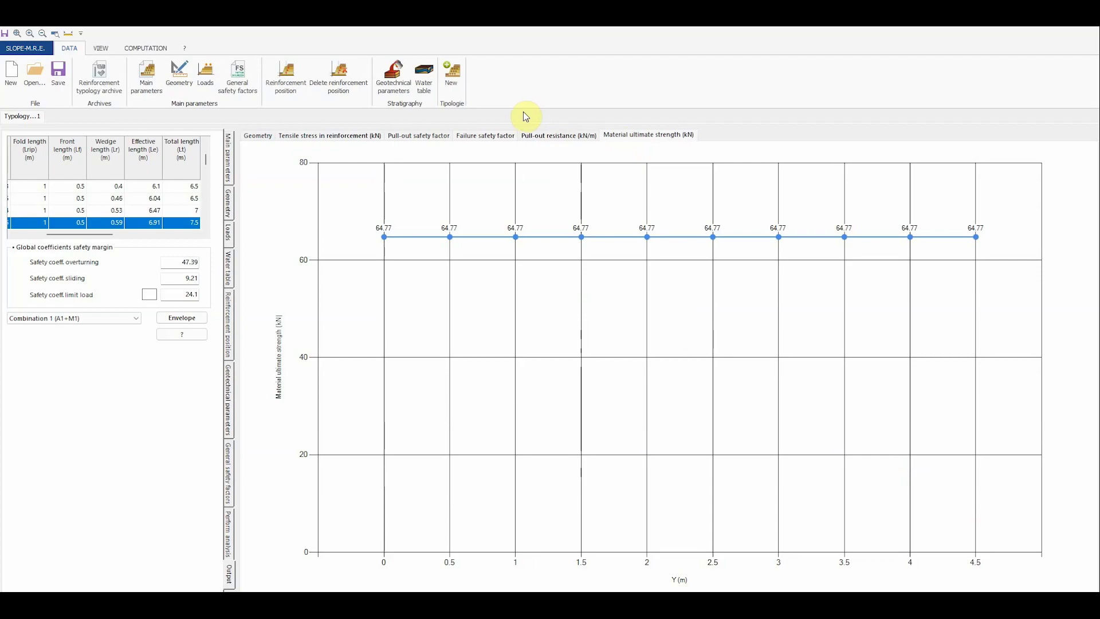
Start the global stability check, returning to the slope model, and select the polymer reinforced earth as the work of intervention.
{"action": "left_click", "coordinate": [148, 49]}
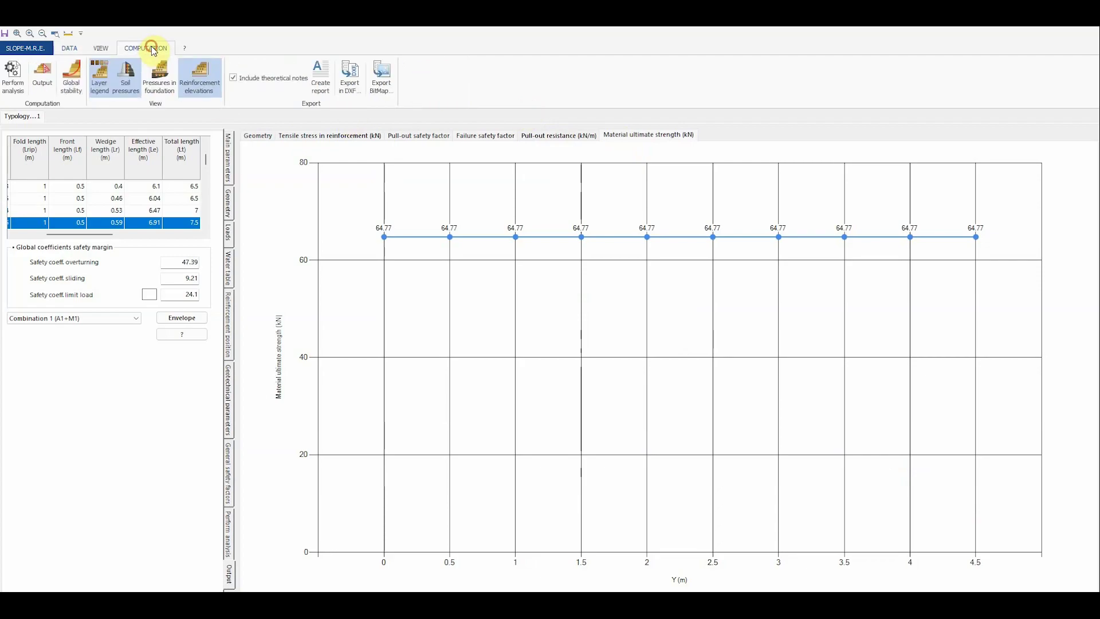
{"action": "left_click", "coordinate": [73, 86]}
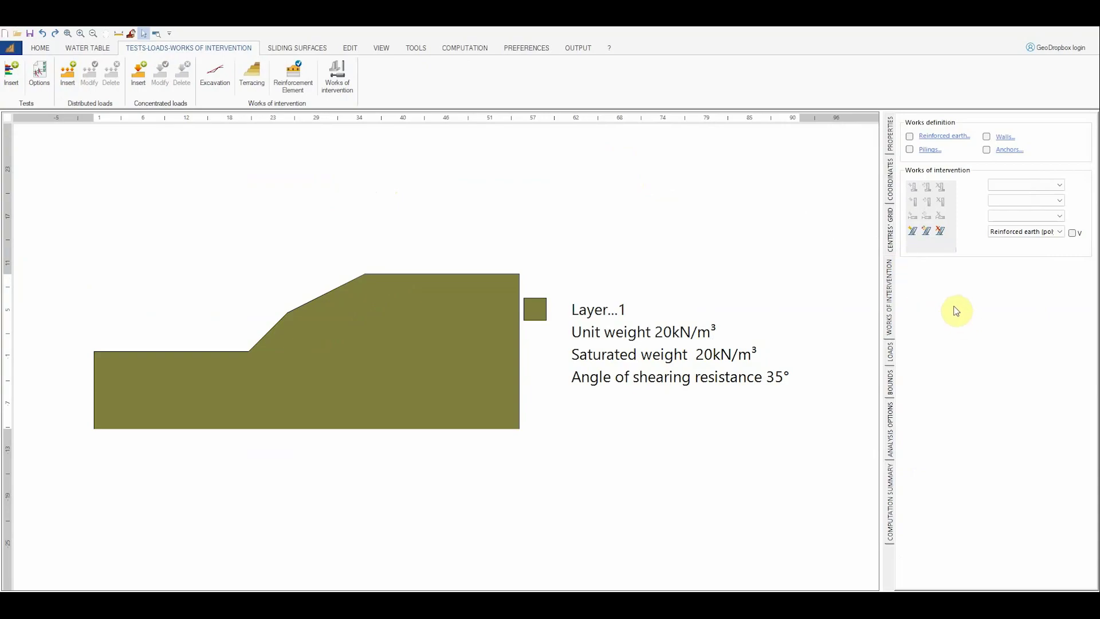
{"action": "left_click", "coordinate": [1025, 232]}
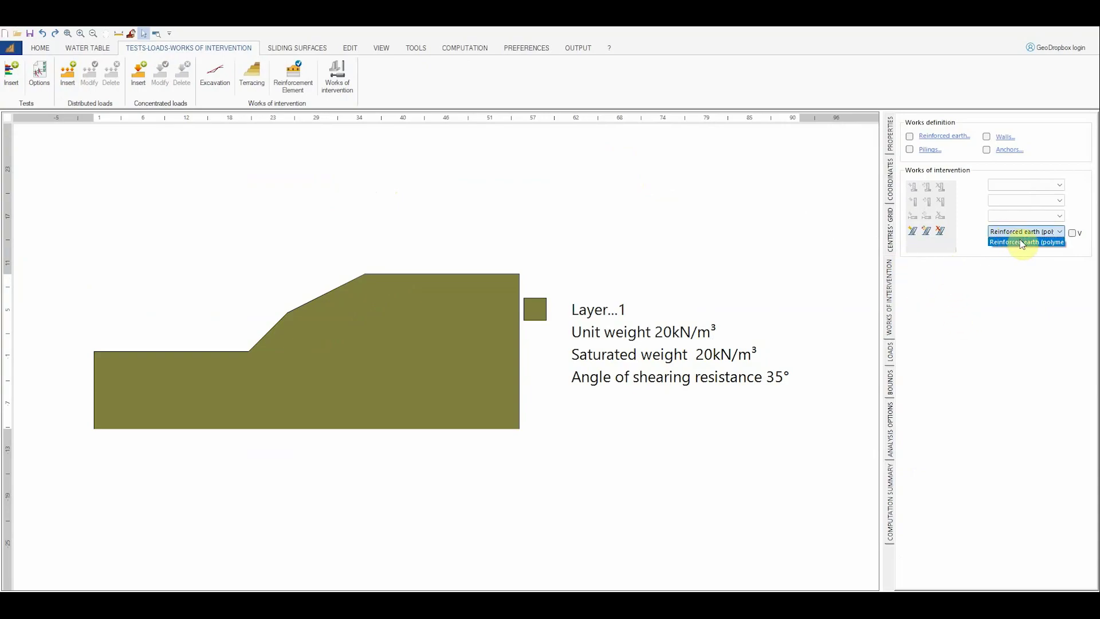
{"action": "left_click", "coordinate": [1027, 236]}
{"action": "left_click", "coordinate": [1007, 246]}
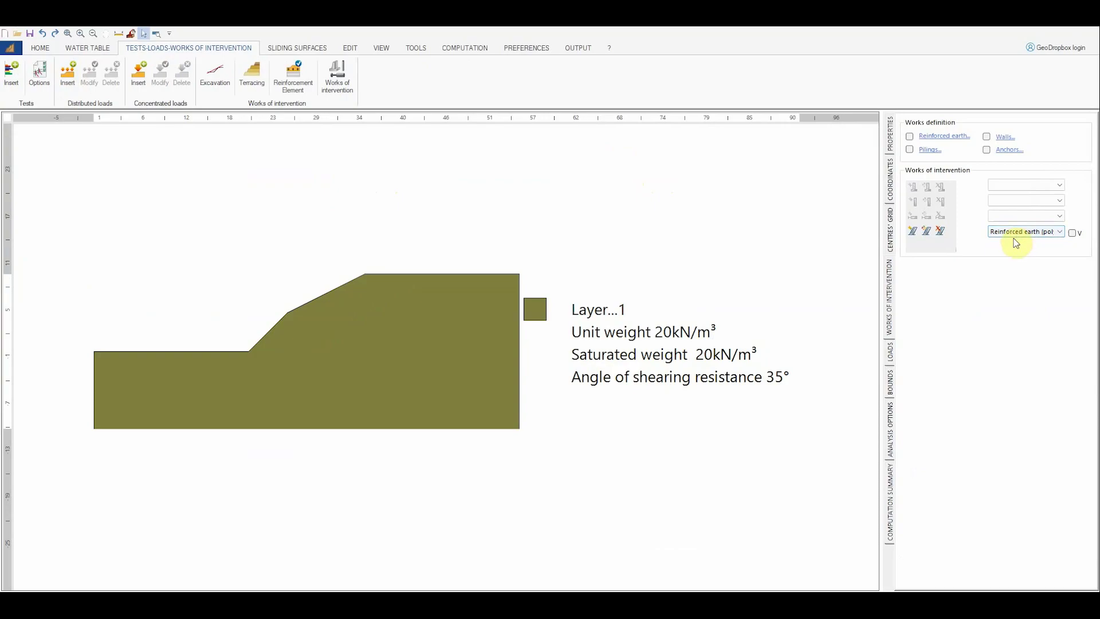